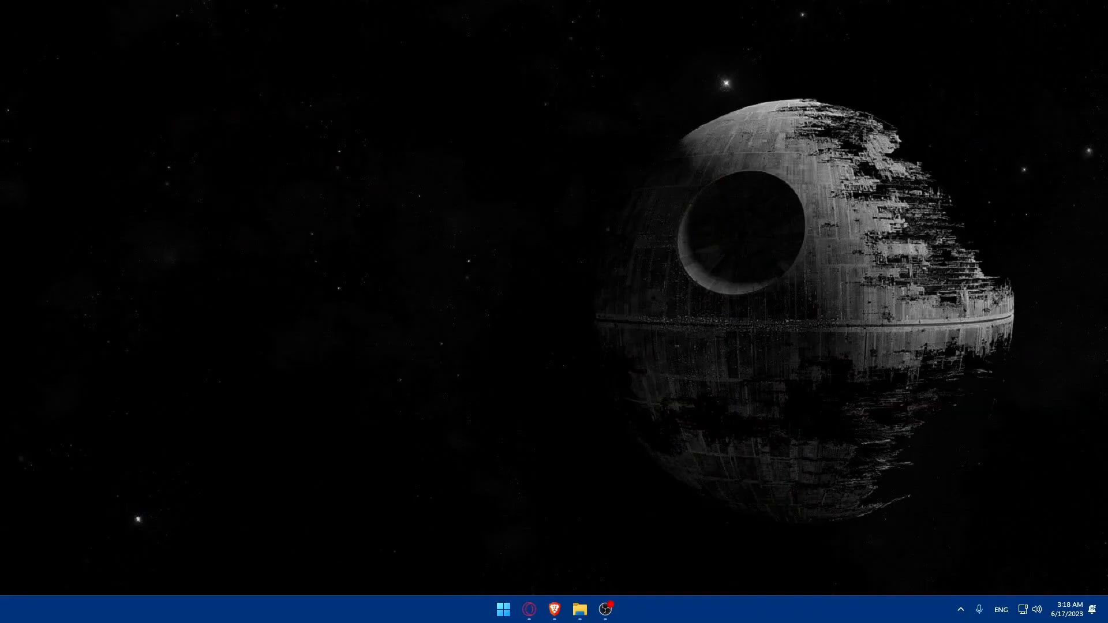
# Step: Launch Brave and navigate to the Squarespace address sqaurespace.com
pyautogui.click(554, 610)
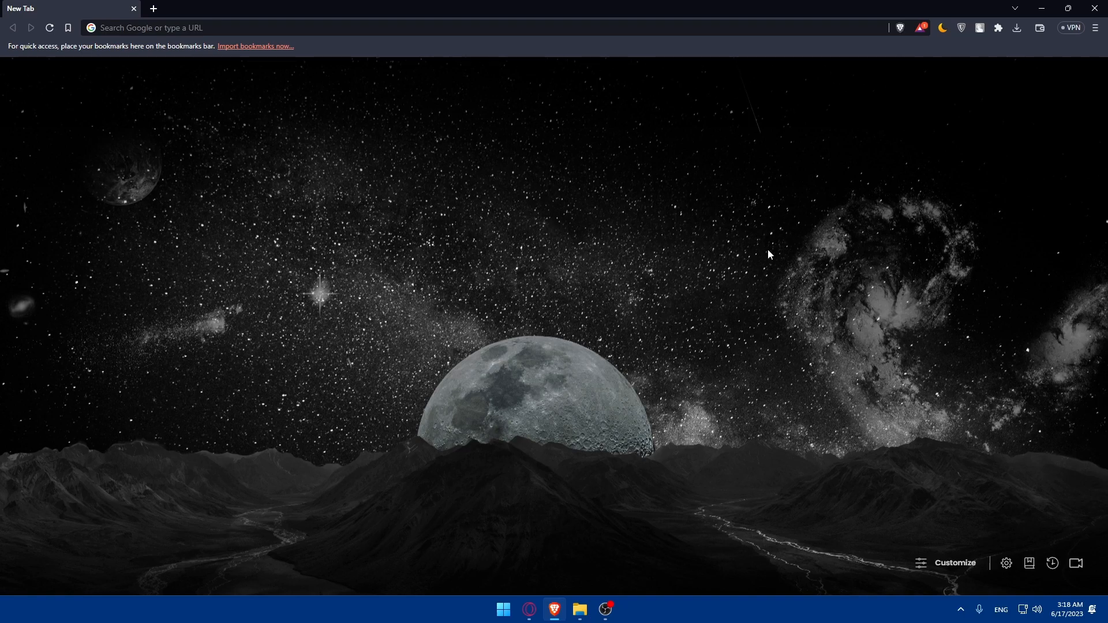
pyautogui.click(265, 30)
pyautogui.write('s')
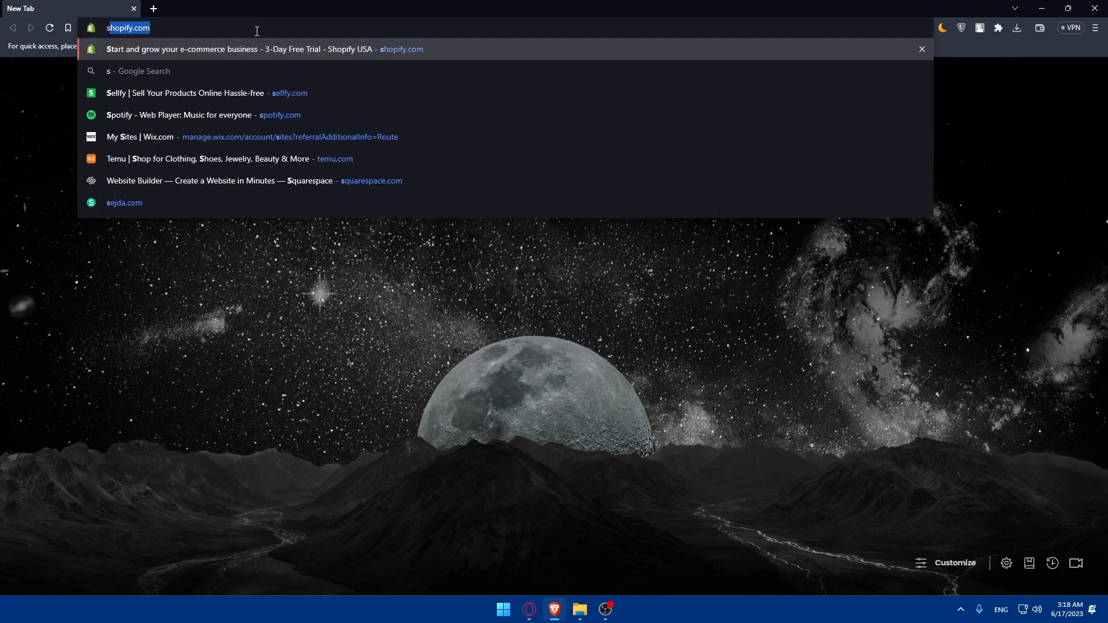
pyautogui.write('qaures')
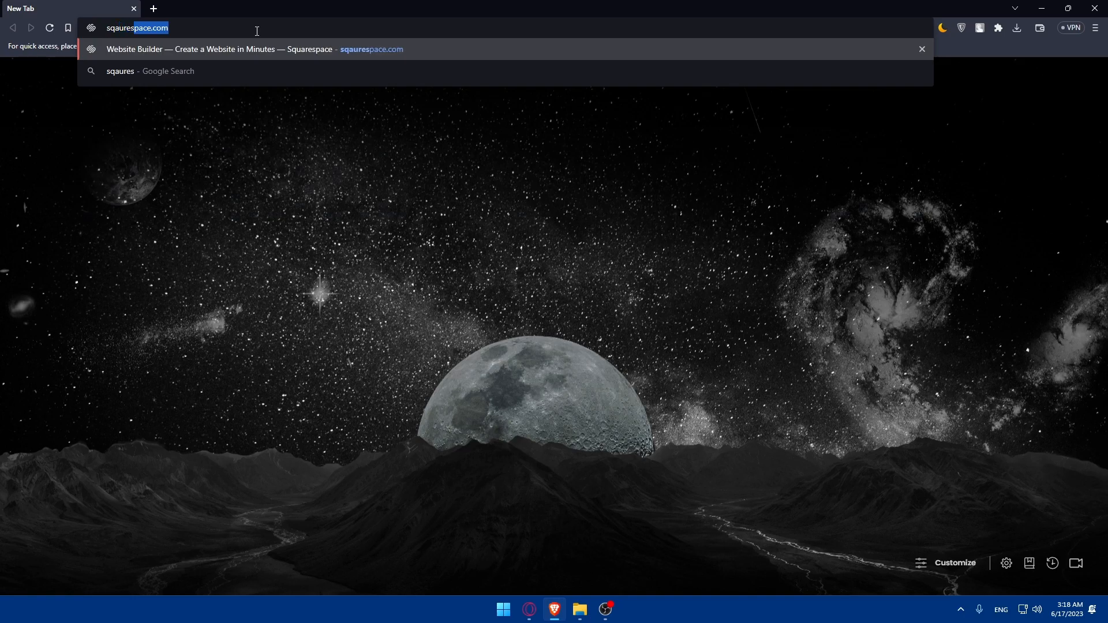
pyautogui.write('pace')
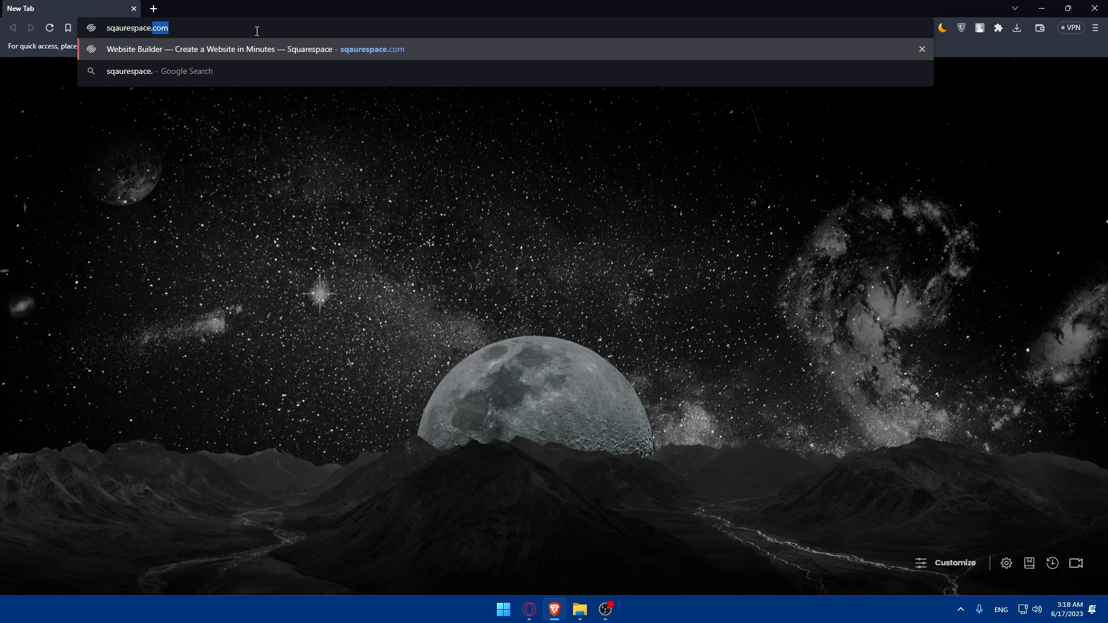
pyautogui.write('.com')
pyautogui.press('Return')
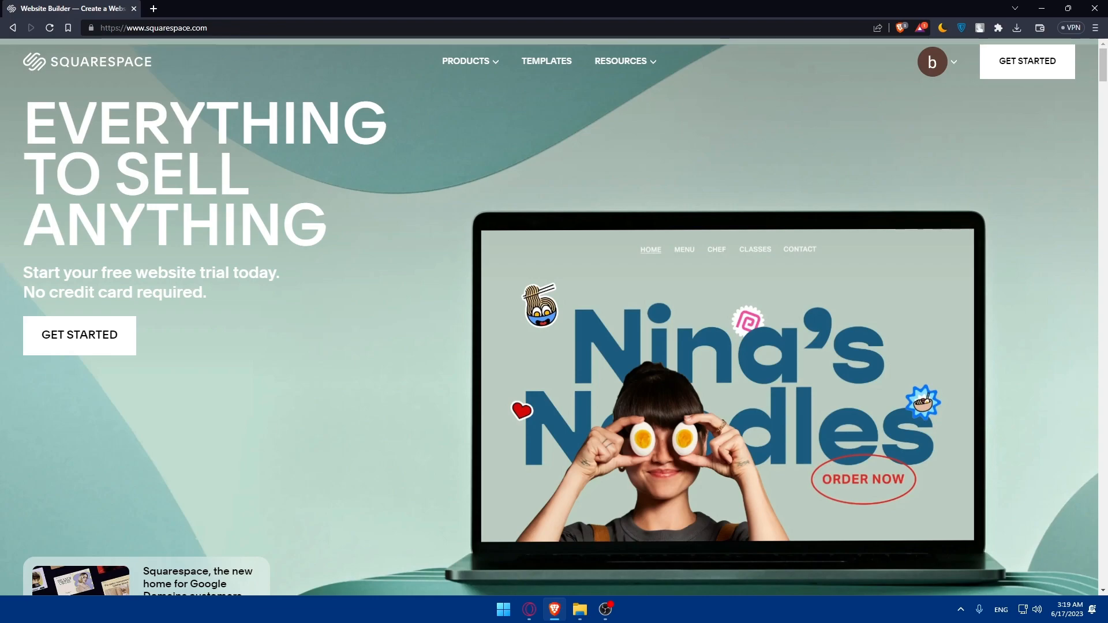
# Step: Go to the Account Dashboard, peek at the Test site, then return to the site list
pyautogui.click(907, 154)
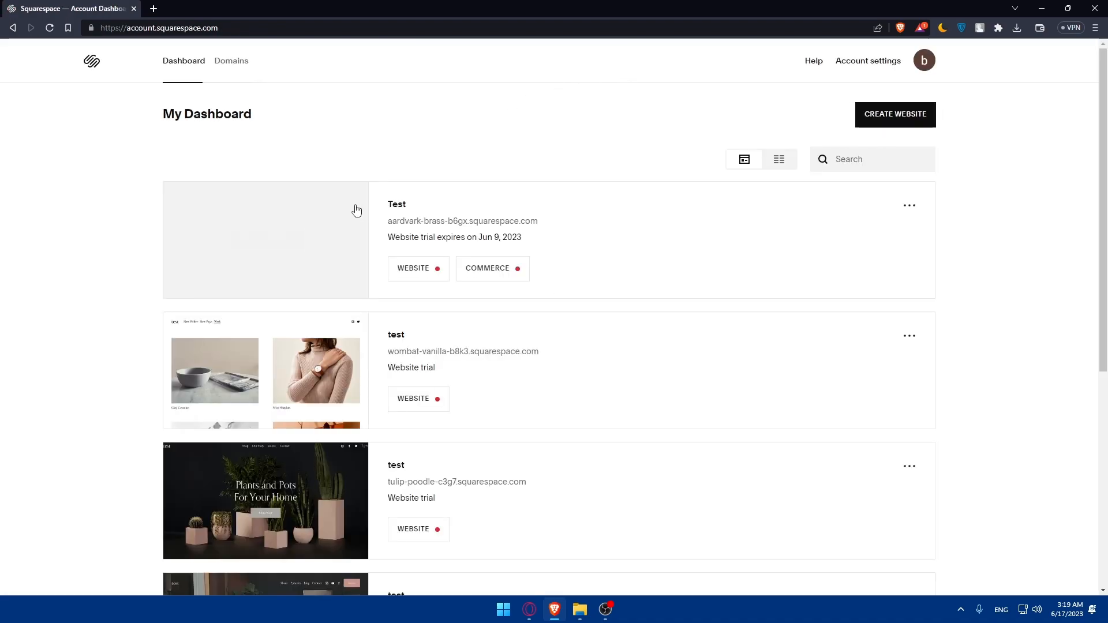
pyautogui.click(340, 227)
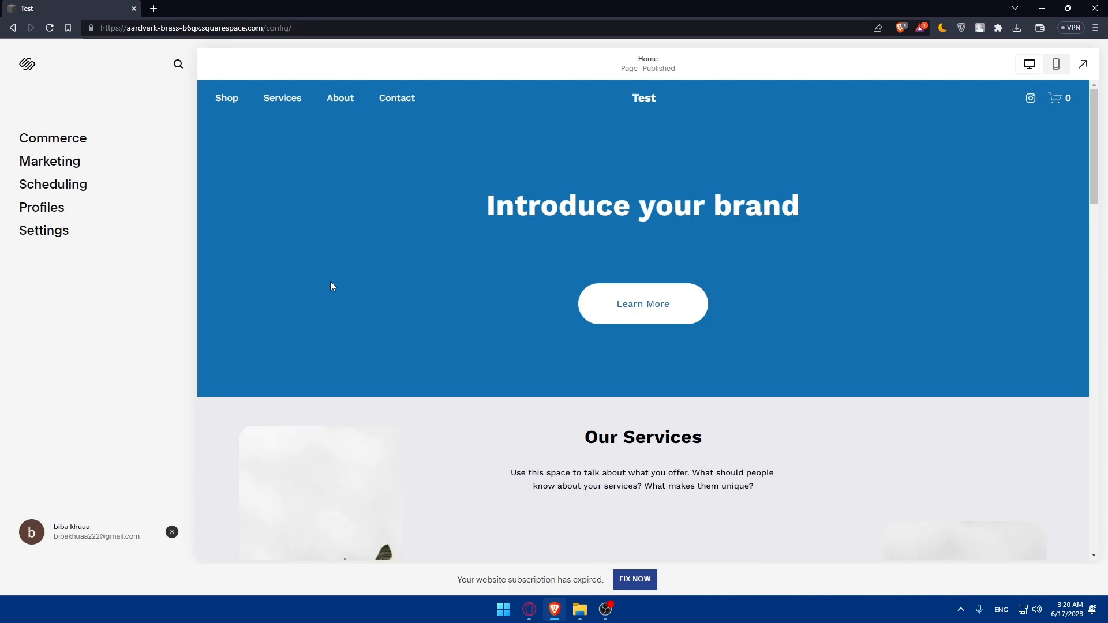
pyautogui.hotkey('alt', 'Left')
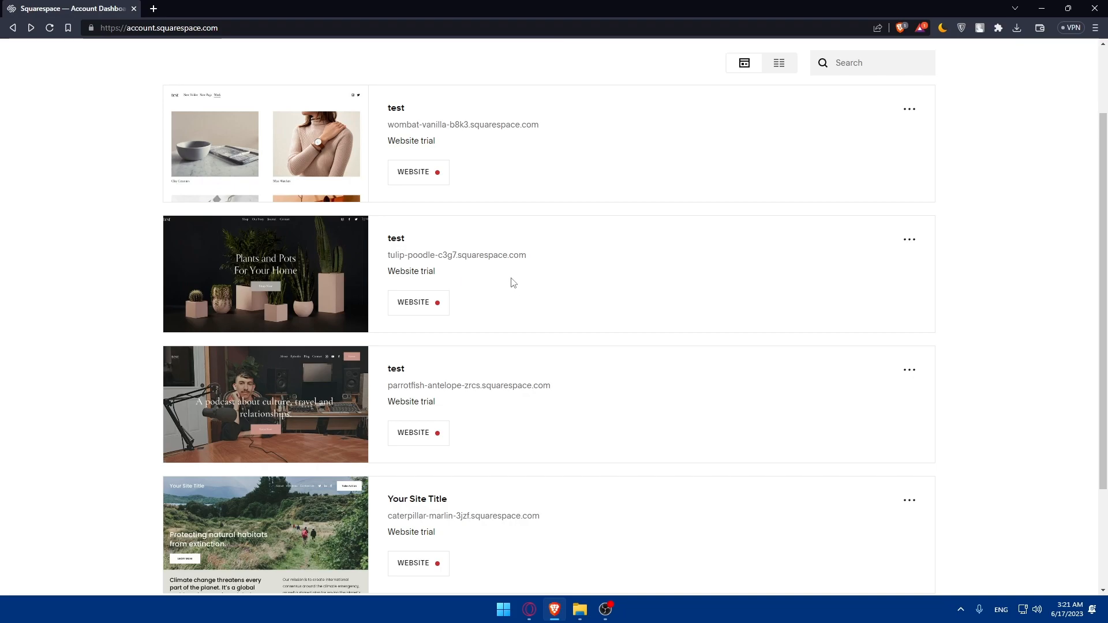
# Step: Enter the wombat-vanilla test site's editor
pyautogui.moveTo(266, 145)
pyautogui.click(319, 140)
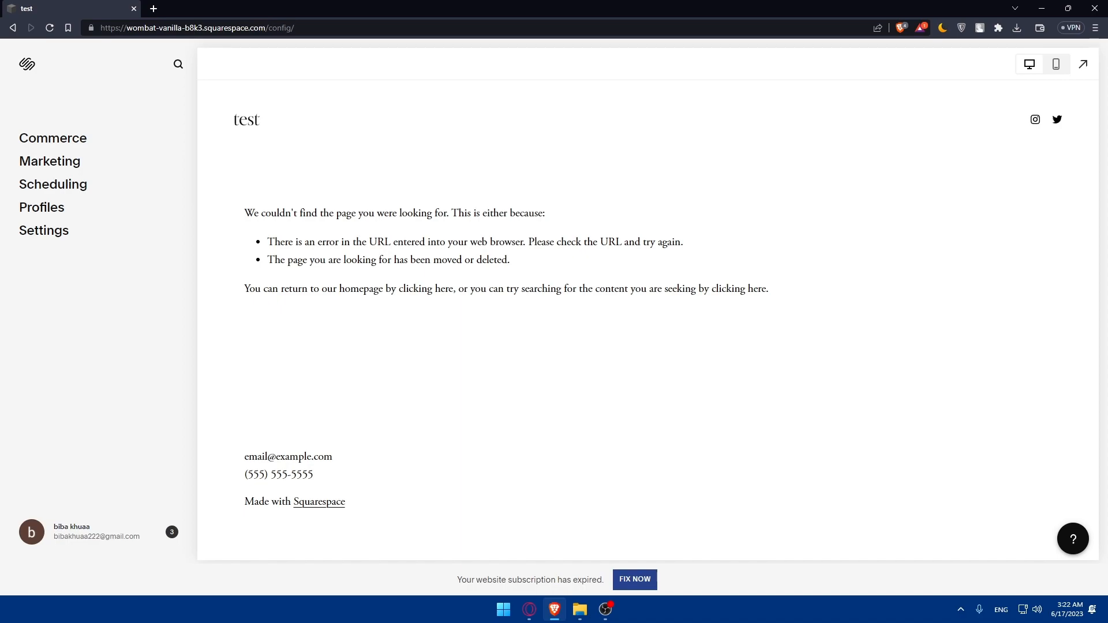
# Step: Start Acuity Scheduling setup and review the business name 'test' and scheduling page URL
pyautogui.click(61, 184)
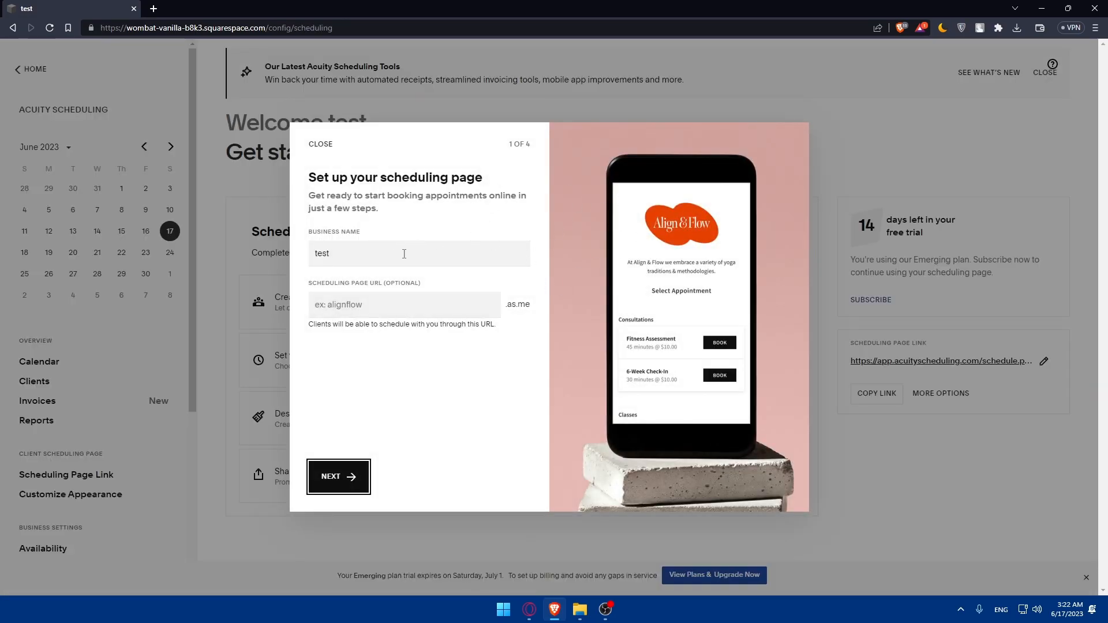
pyautogui.doubleClick(338, 256)
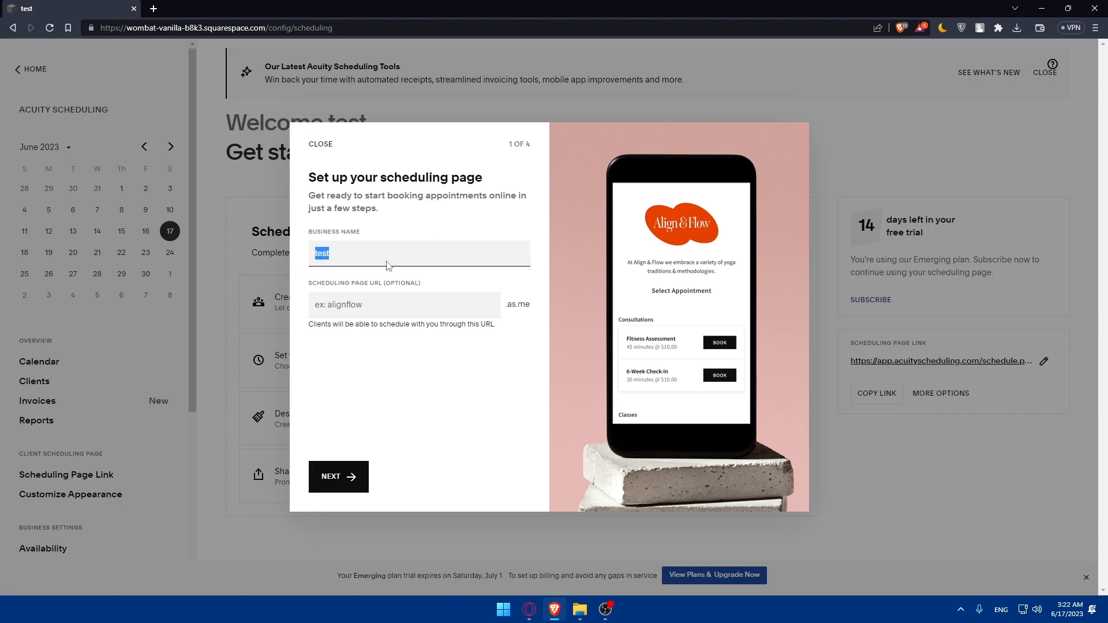
pyautogui.click(349, 384)
pyautogui.click(352, 305)
pyautogui.moveTo(440, 283); pyautogui.dragTo(383, 283)
pyautogui.click(350, 241)
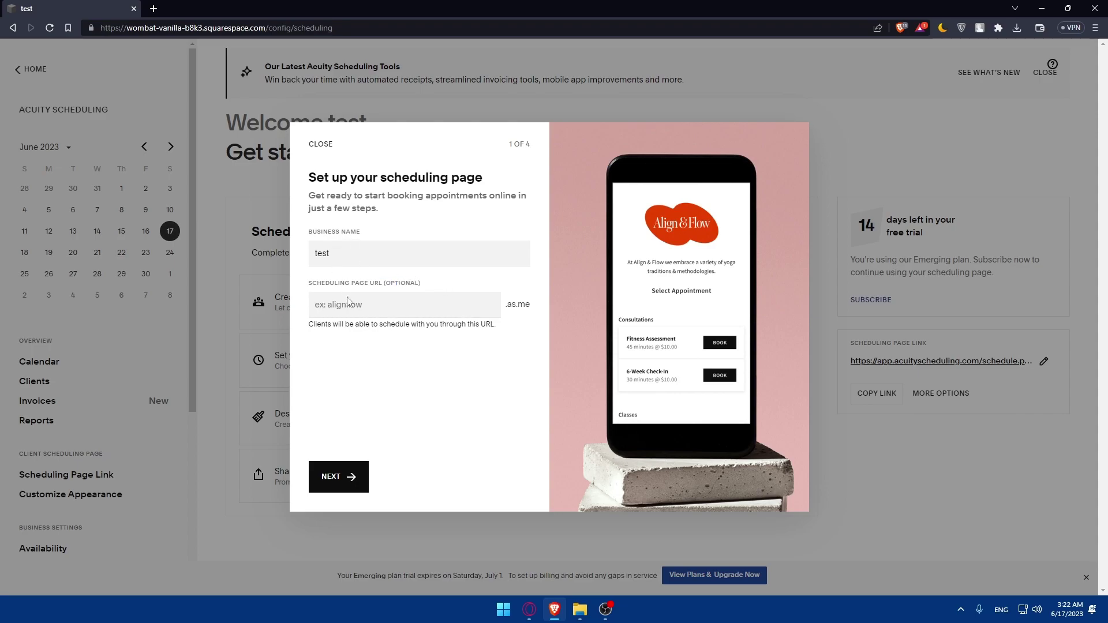
# Step: Create the first appointment type 'test': 10 minutes, 1:1 appointment, $0, and advance to availability
pyautogui.click(338, 478)
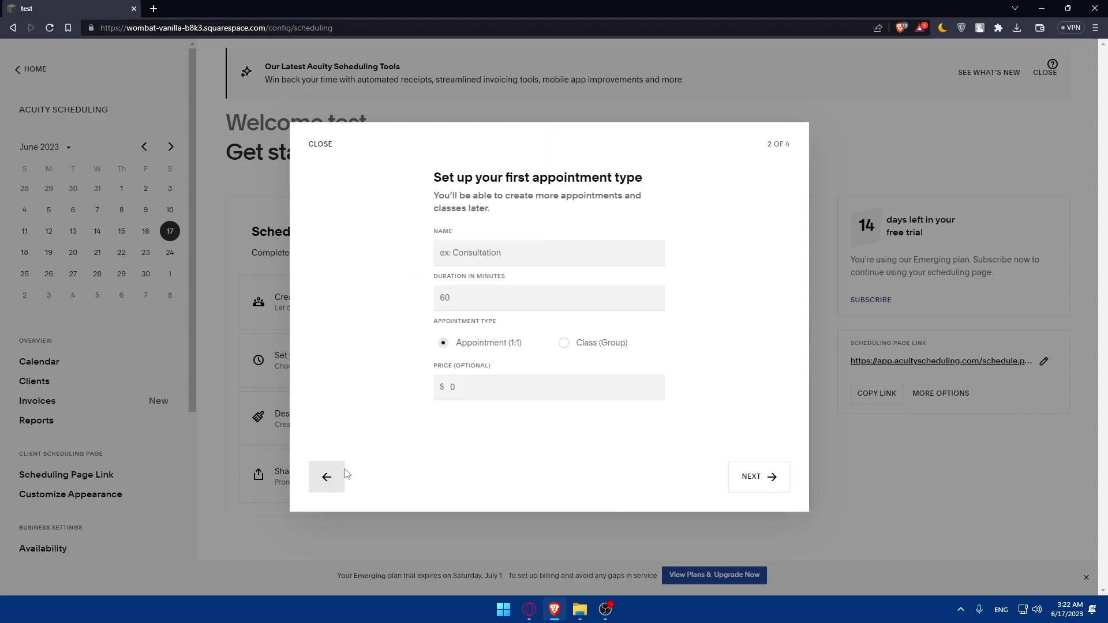
pyautogui.click(491, 256)
pyautogui.write('test')
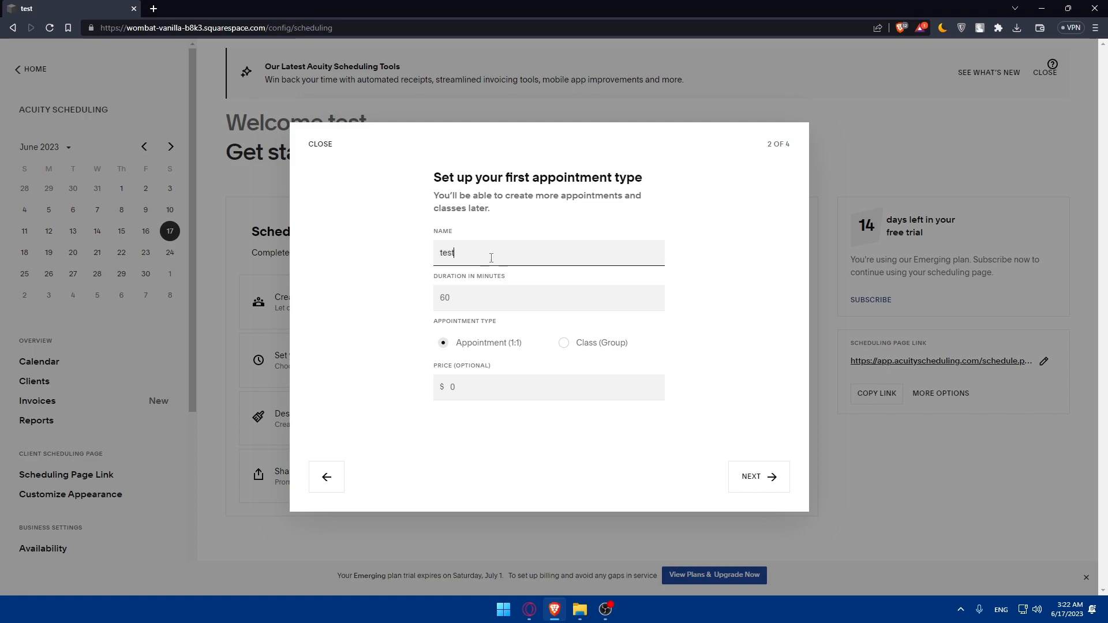
pyautogui.click(494, 298)
pyautogui.write('10')
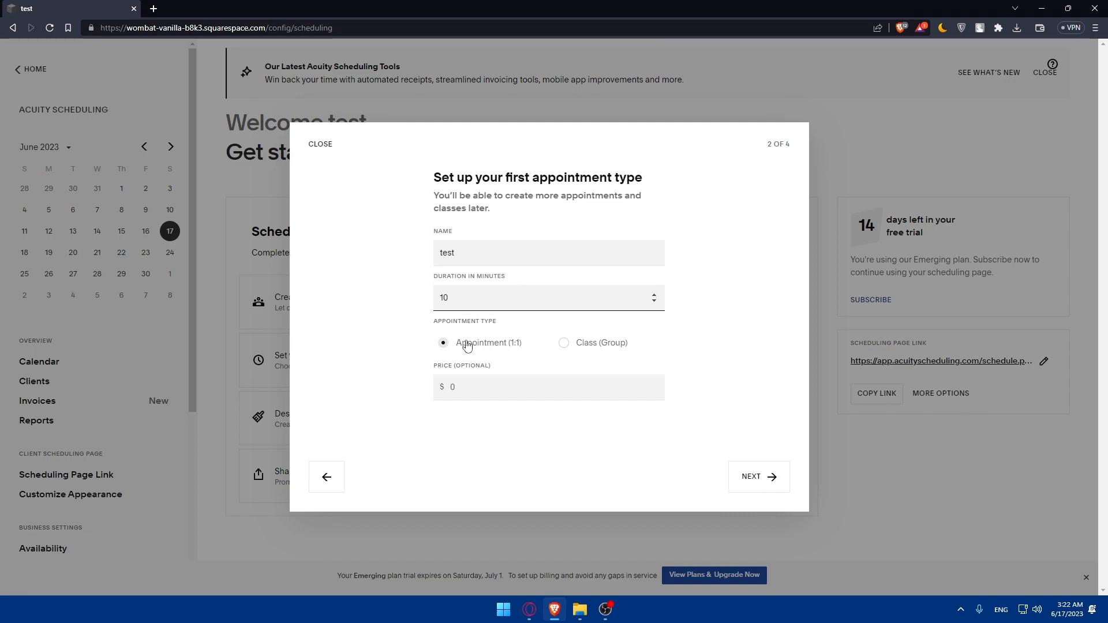
pyautogui.click(567, 346)
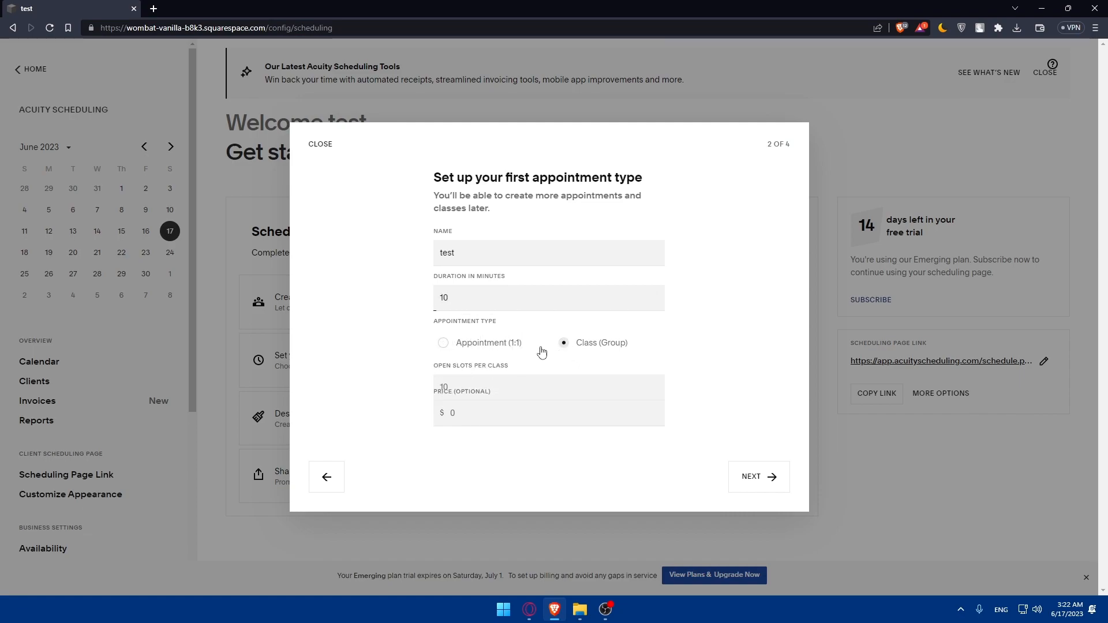
pyautogui.click(445, 347)
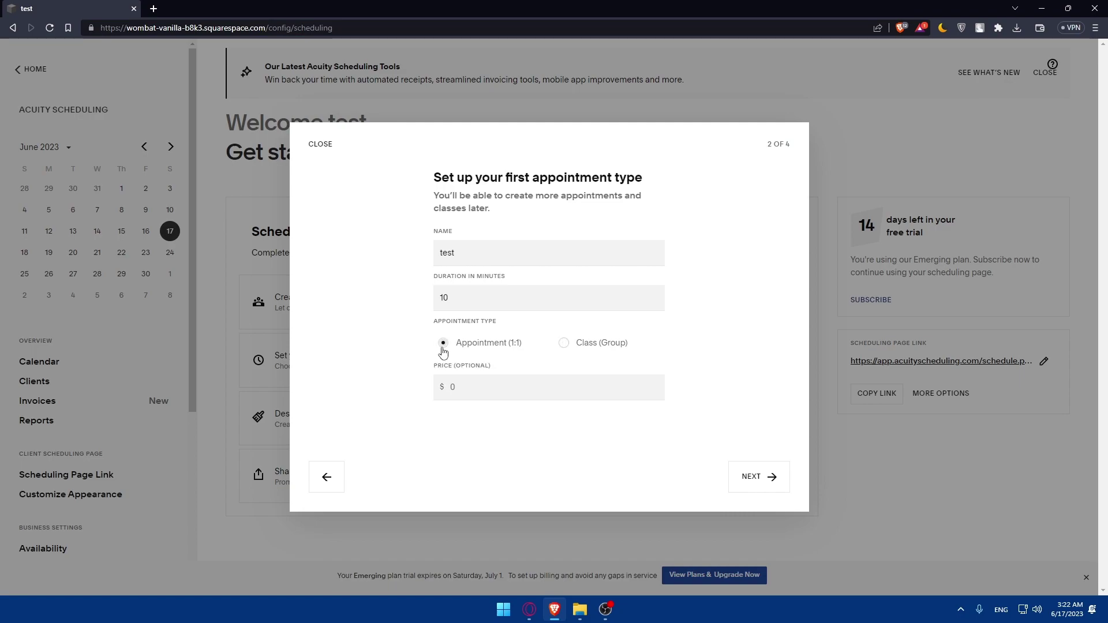
pyautogui.click(468, 397)
pyautogui.click(737, 475)
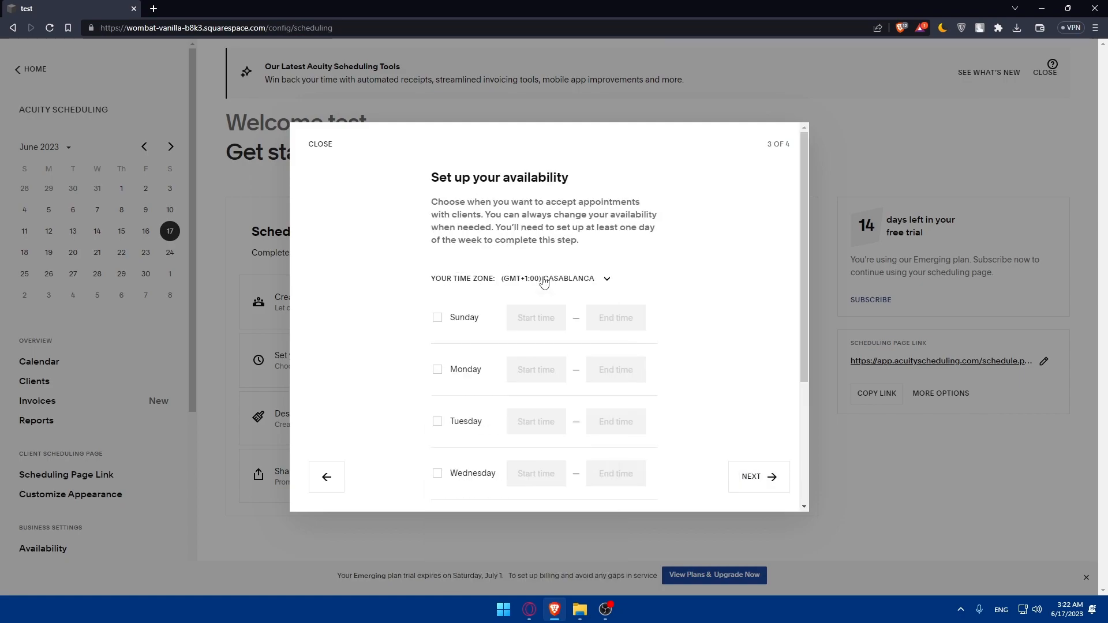
# Step: Leave the time zone unchanged and mark every day of the week as available
pyautogui.click(544, 282)
pyautogui.scroll(-3, 539, 347)
pyautogui.click(516, 280)
pyautogui.scroll(-2, 478, 299)
pyautogui.click(438, 224)
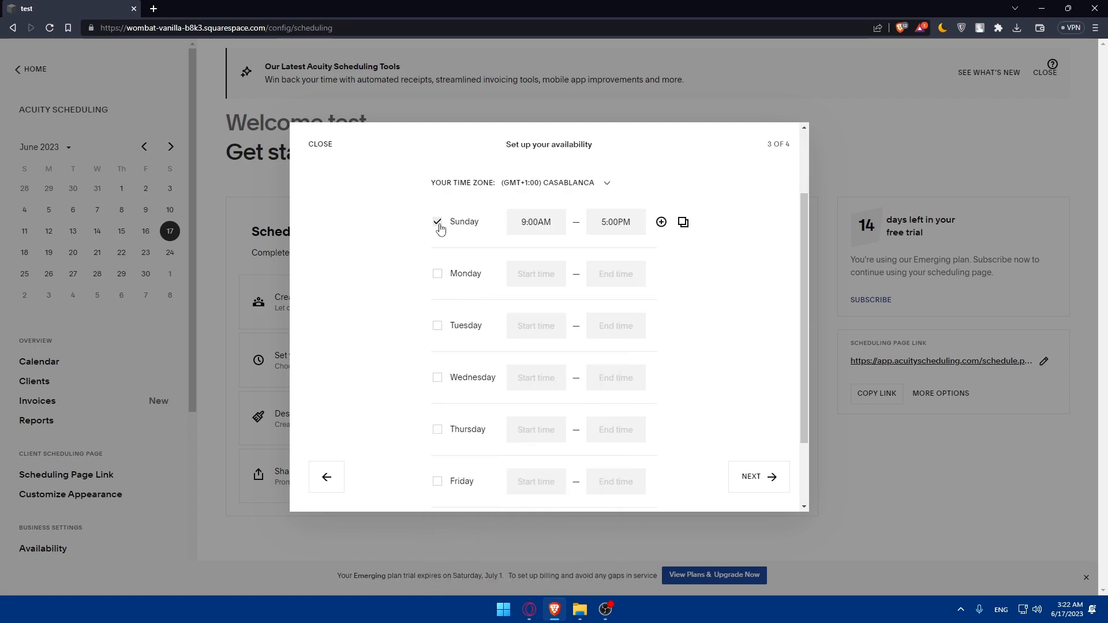
pyautogui.click(439, 235)
pyautogui.scroll(2, 440, 286)
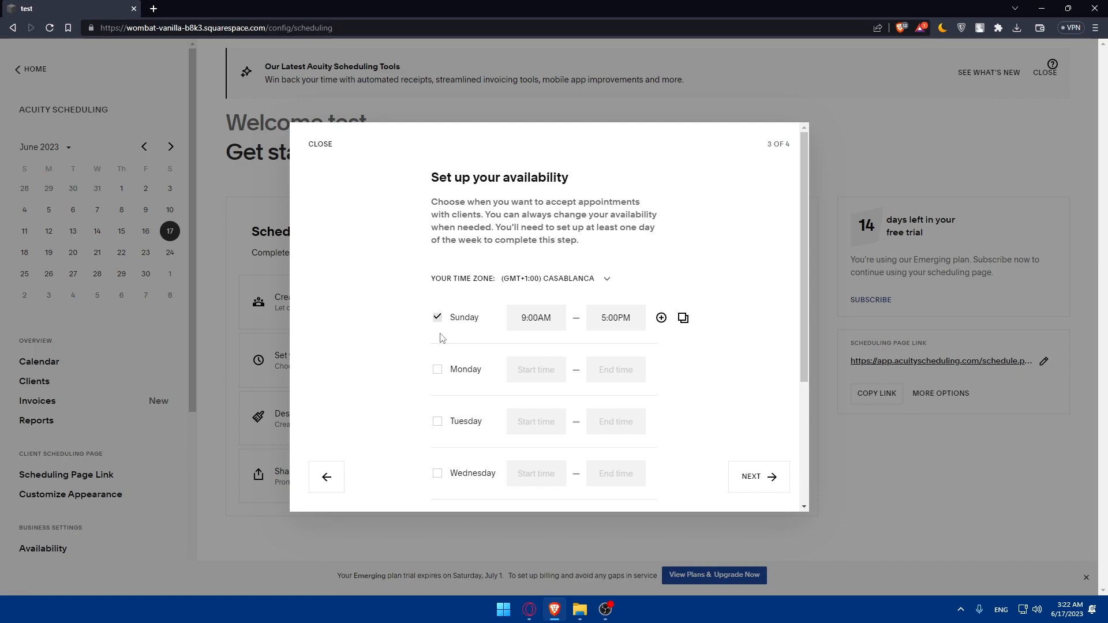
pyautogui.click(438, 318)
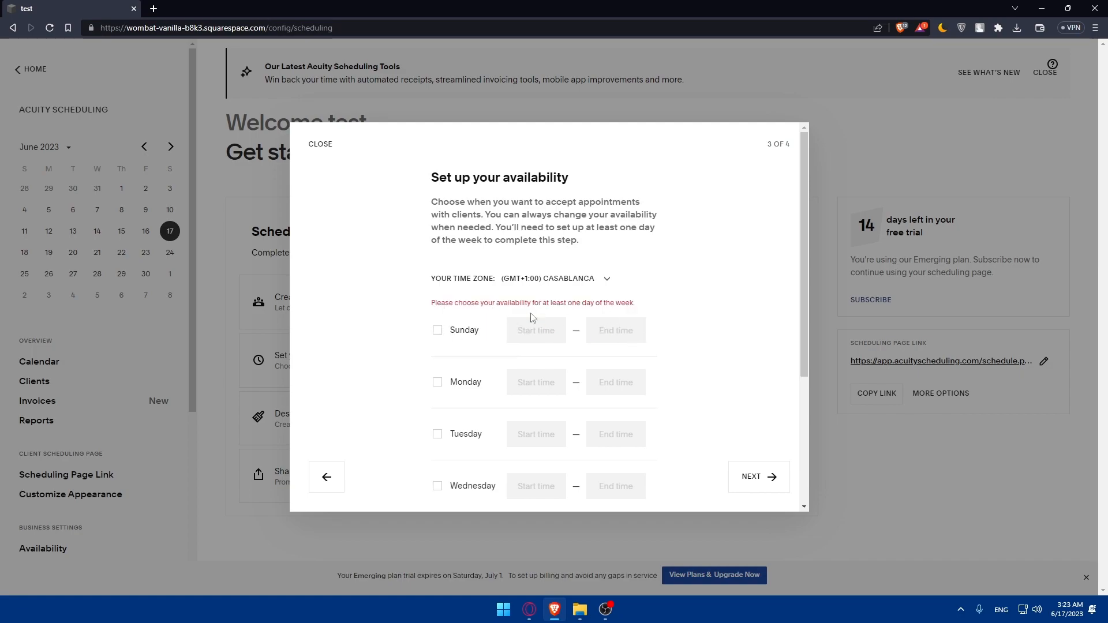
pyautogui.scroll(-4, 440, 328)
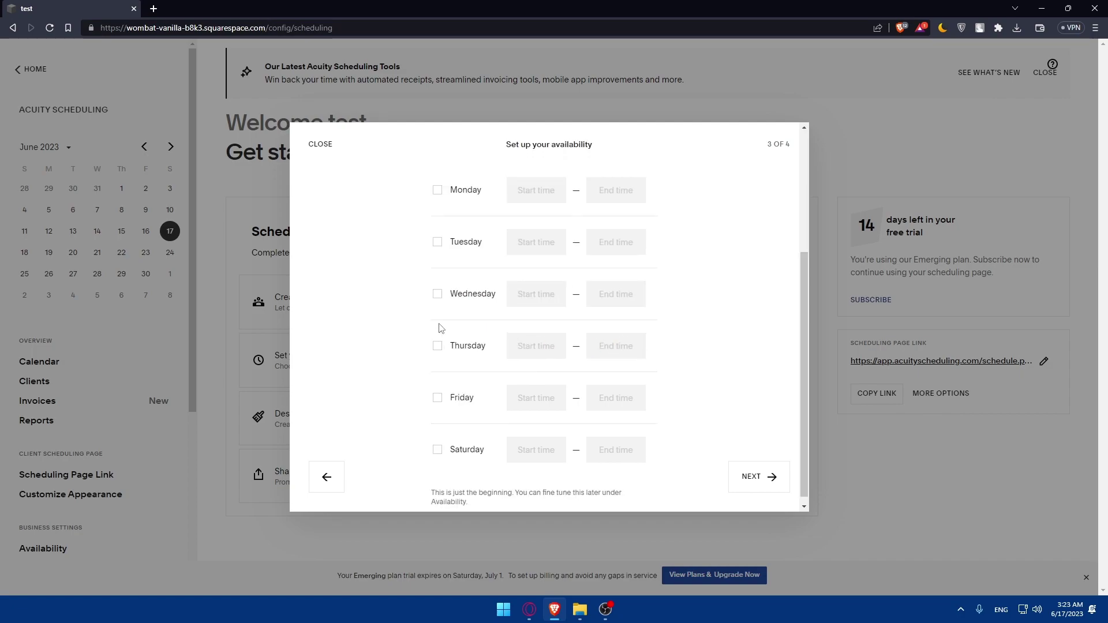
pyautogui.click(438, 295)
pyautogui.doubleClick(545, 295)
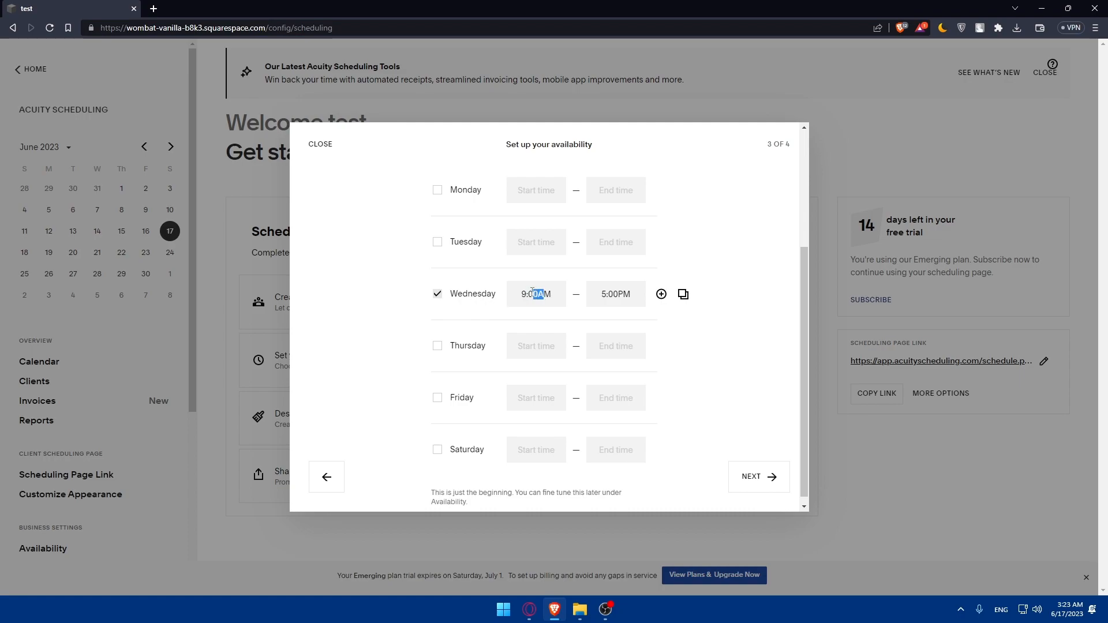
pyautogui.moveTo(631, 295); pyautogui.dragTo(607, 296)
pyautogui.scroll(4, 567, 267)
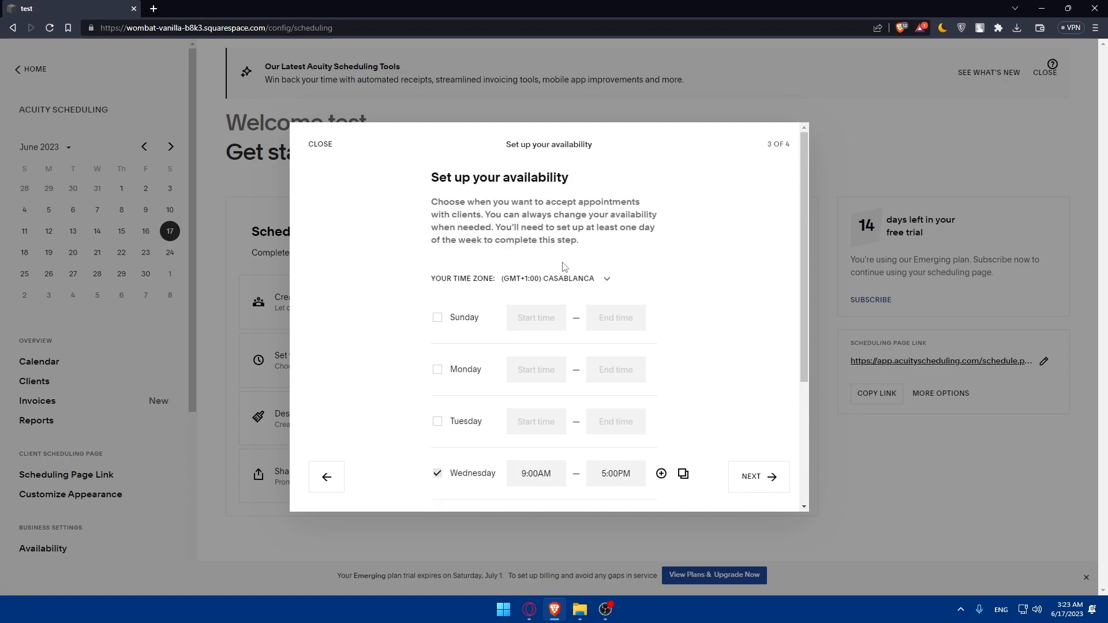
pyautogui.click(437, 317)
pyautogui.scroll(-4, 437, 320)
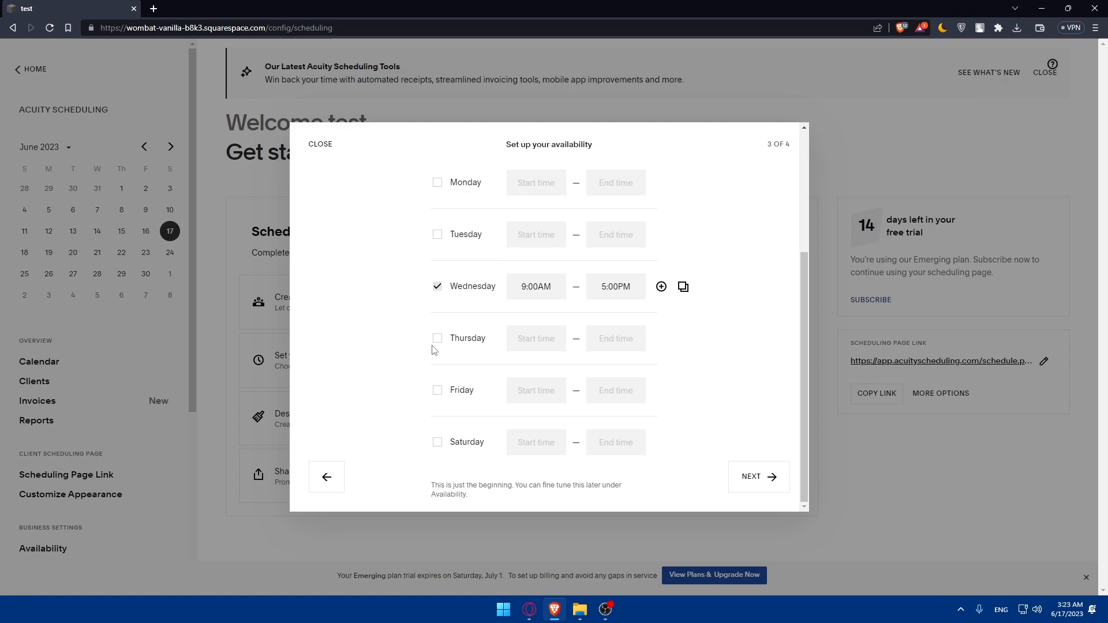
pyautogui.click(437, 338)
pyautogui.doubleClick(438, 391)
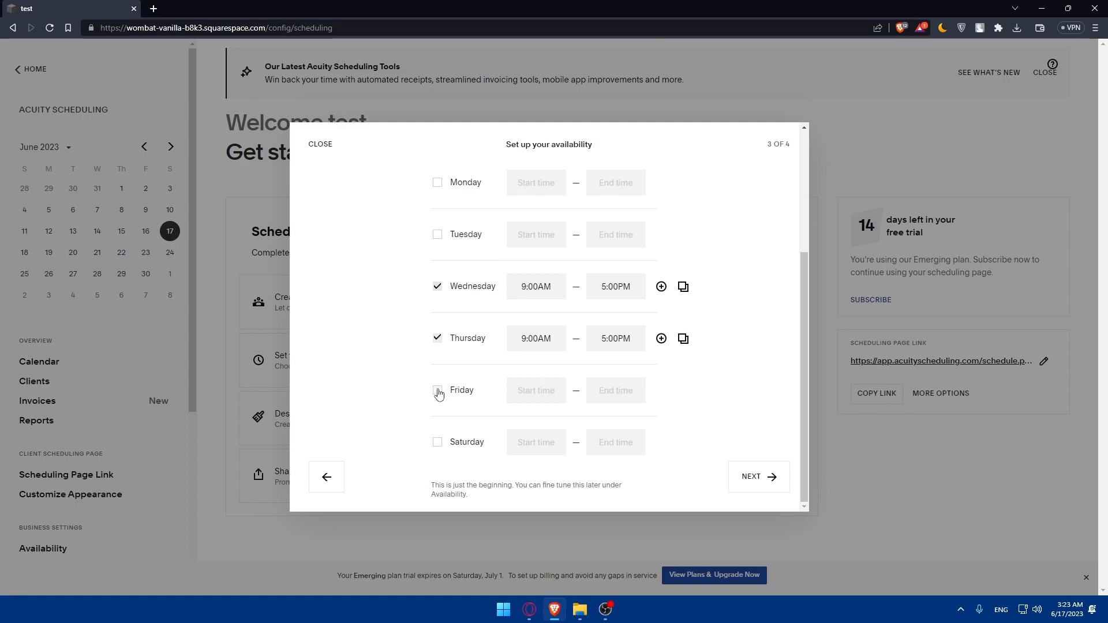
pyautogui.click(437, 390)
pyautogui.click(437, 443)
pyautogui.click(437, 235)
pyautogui.scroll(2, 438, 261)
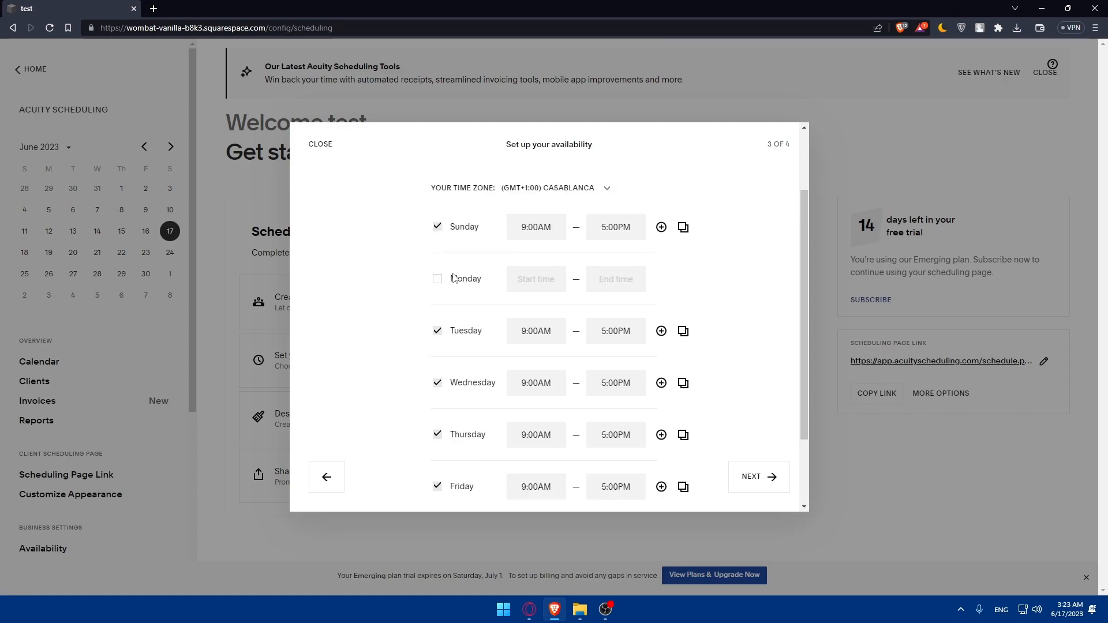
pyautogui.click(437, 279)
# Step: Set Monday's hours to 10:00AM-5:00PM, apply them to all days, and advance to payments
pyautogui.click(662, 280)
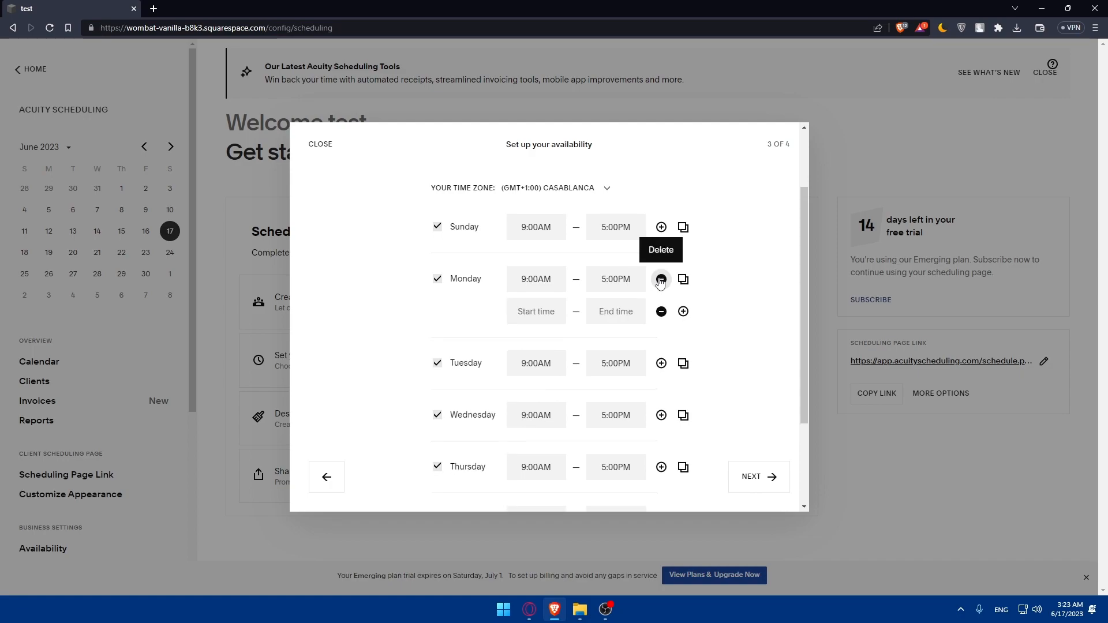
pyautogui.click(663, 311)
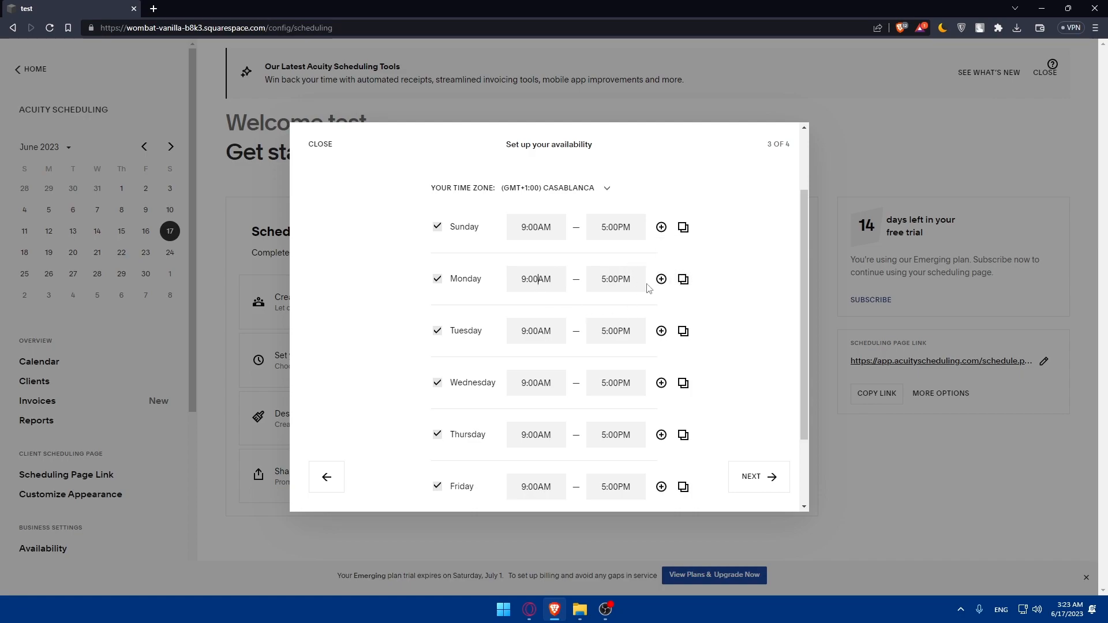
pyautogui.moveTo(539, 278); pyautogui.dragTo(513, 280)
pyautogui.write('10:00')
pyautogui.click(684, 279)
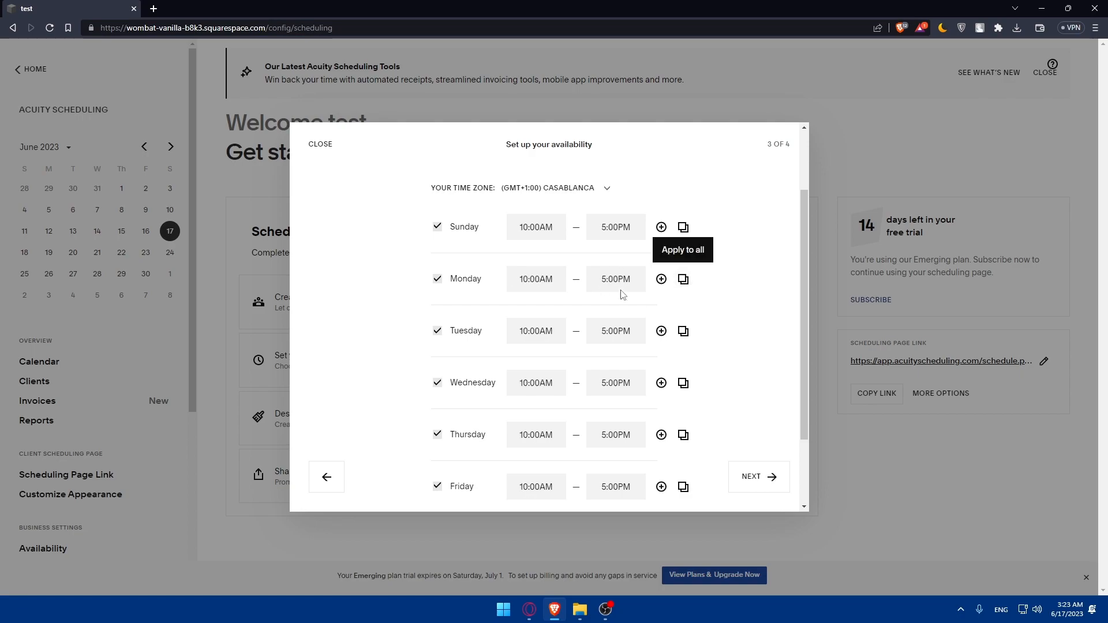
pyautogui.scroll(-2, 570, 368)
pyautogui.click(756, 477)
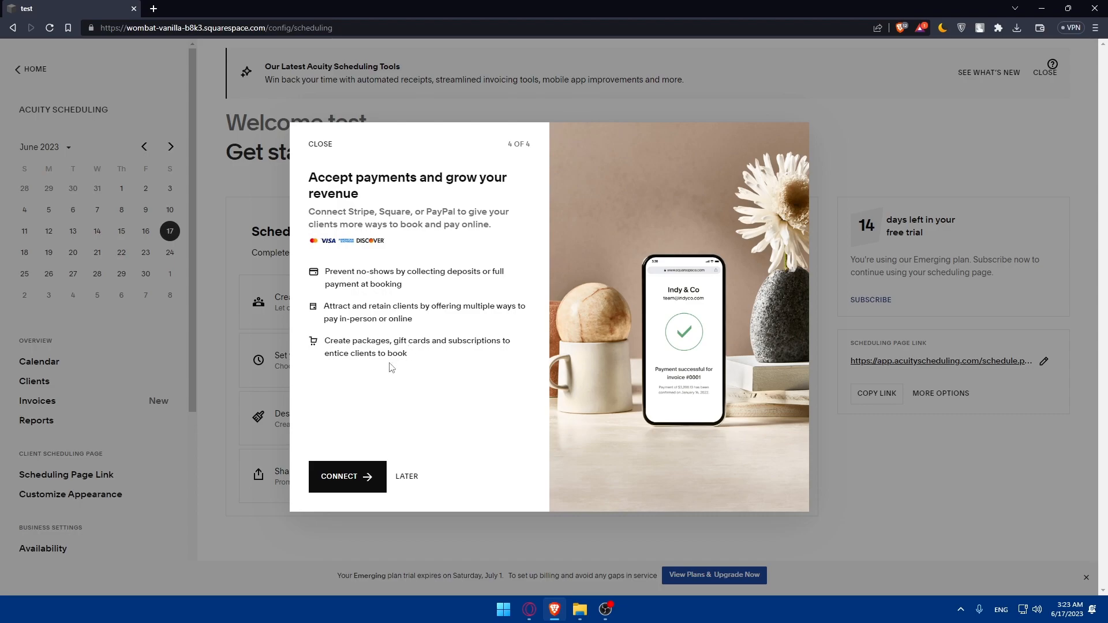
# Step: In Payment Settings, enable full payment in advance and tipping when paying in full
pyautogui.click(365, 477)
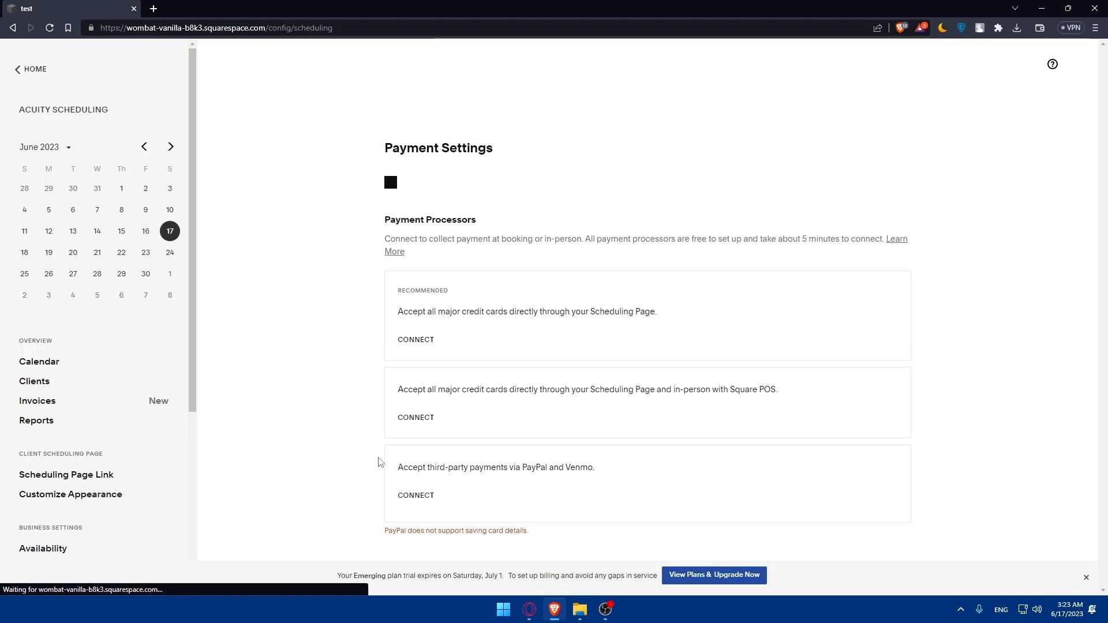
pyautogui.scroll(-2, 558, 329)
pyautogui.scroll(-2, 576, 339)
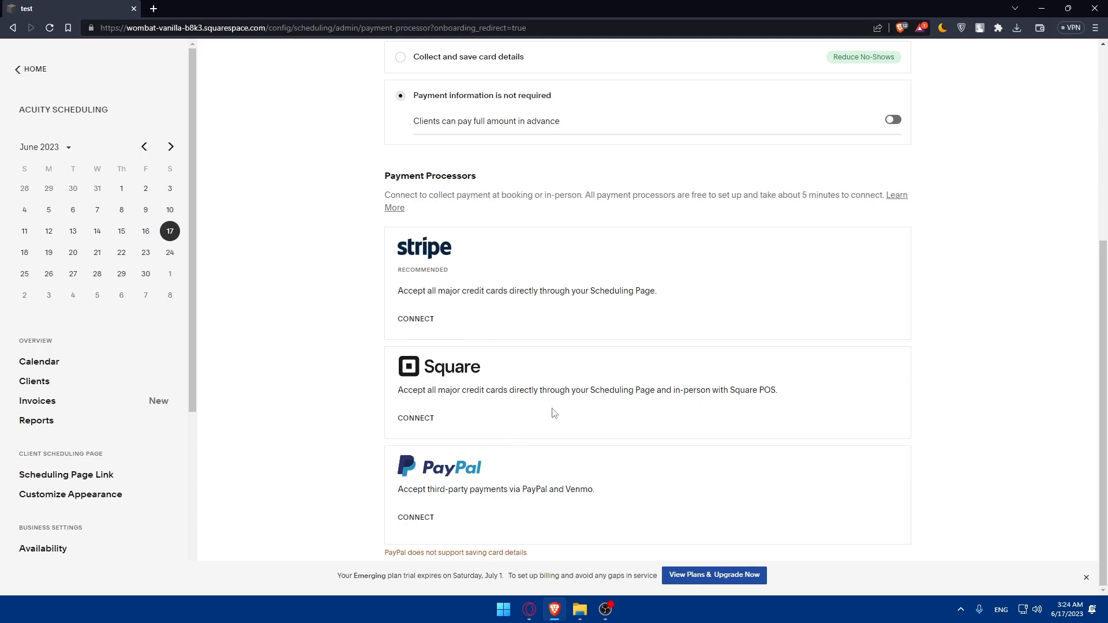
pyautogui.scroll(3, 495, 504)
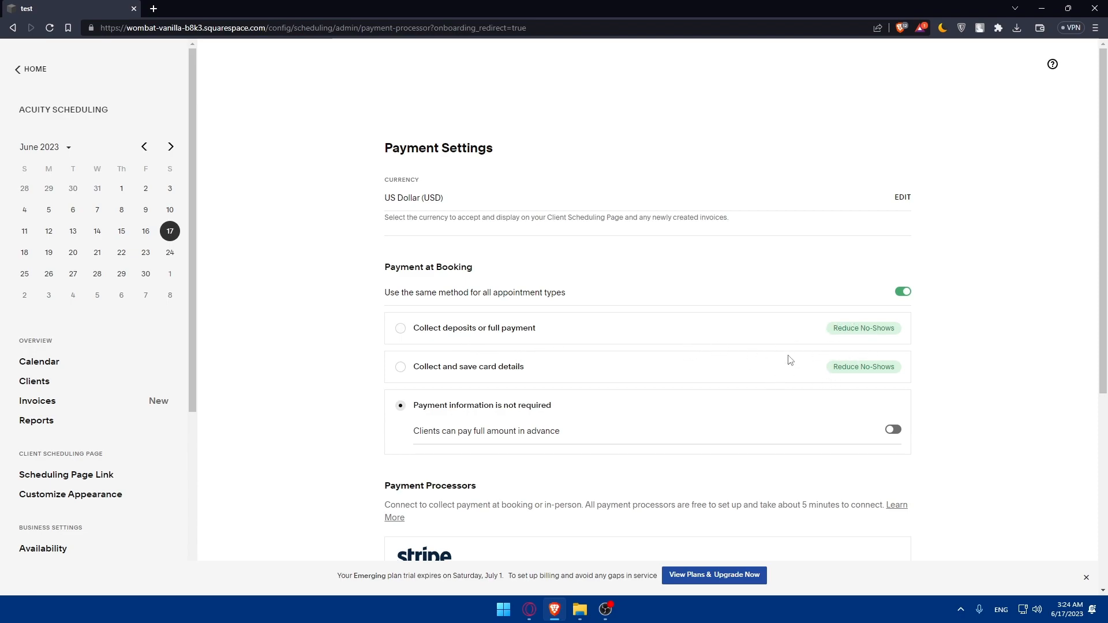
pyautogui.click(892, 430)
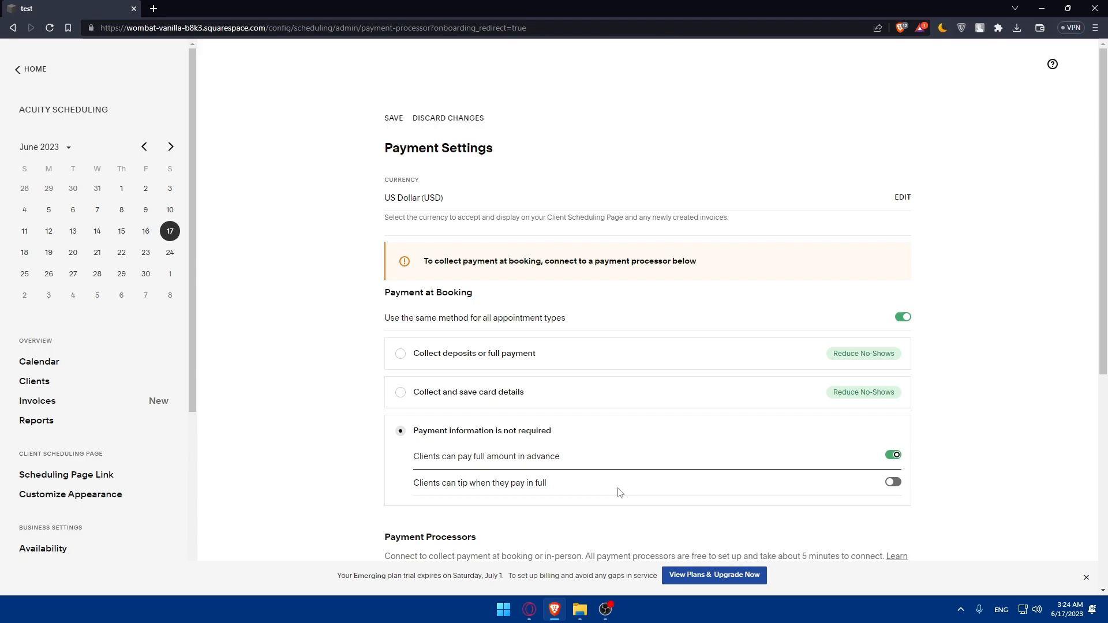
pyautogui.click(894, 483)
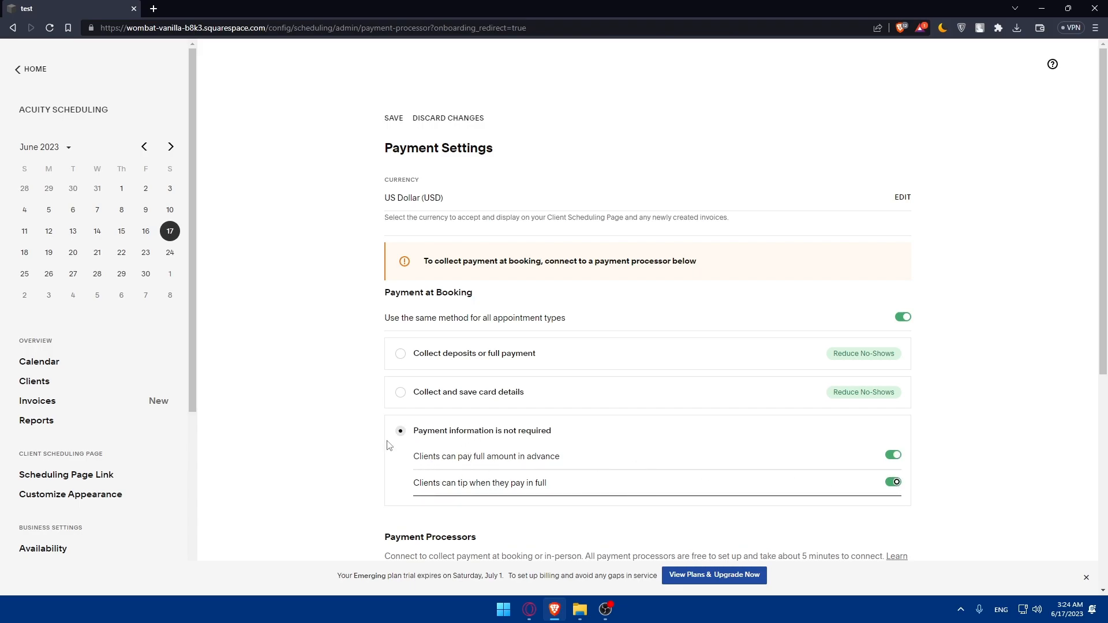
pyautogui.scroll(-1, 450, 447)
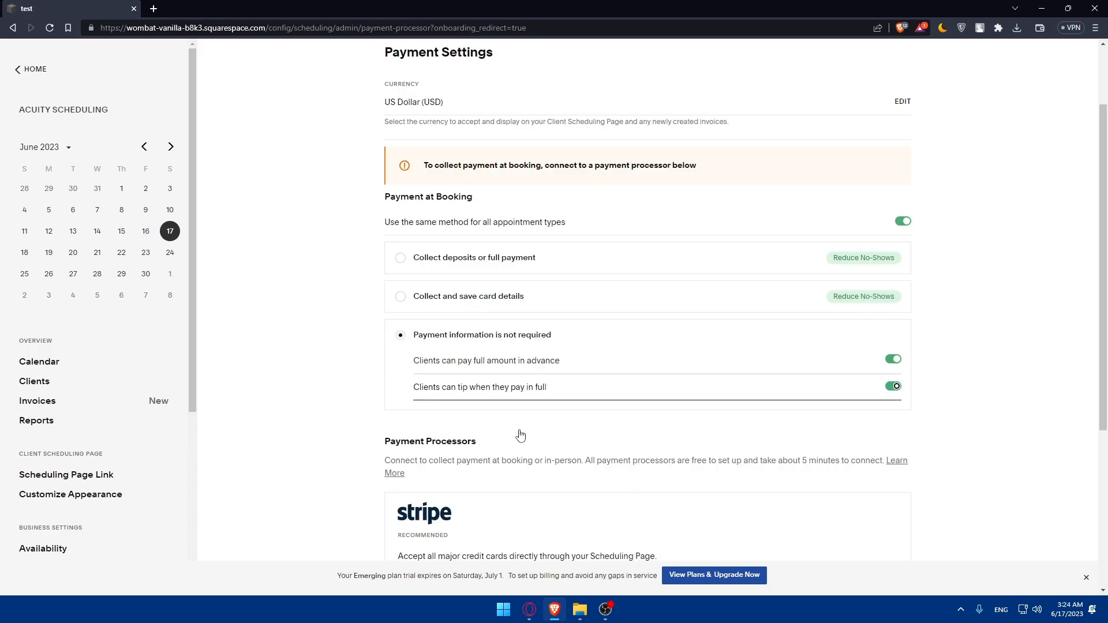
pyautogui.scroll(-1, 442, 424)
pyautogui.scroll(-1, 436, 399)
pyautogui.scroll(-1, 430, 374)
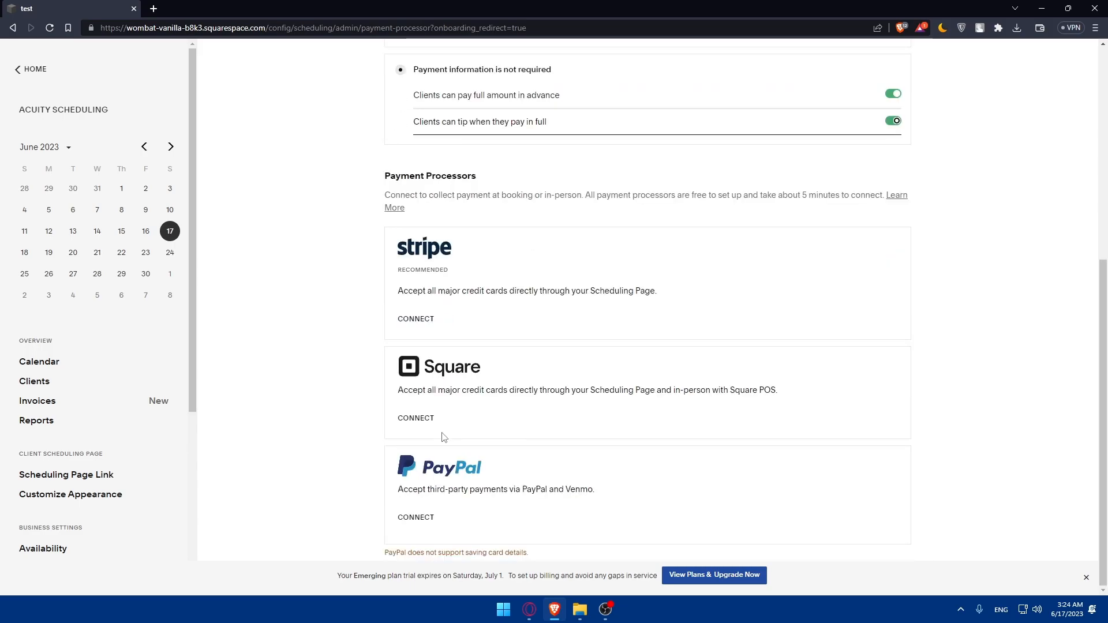
pyautogui.click(419, 517)
pyautogui.click(496, 342)
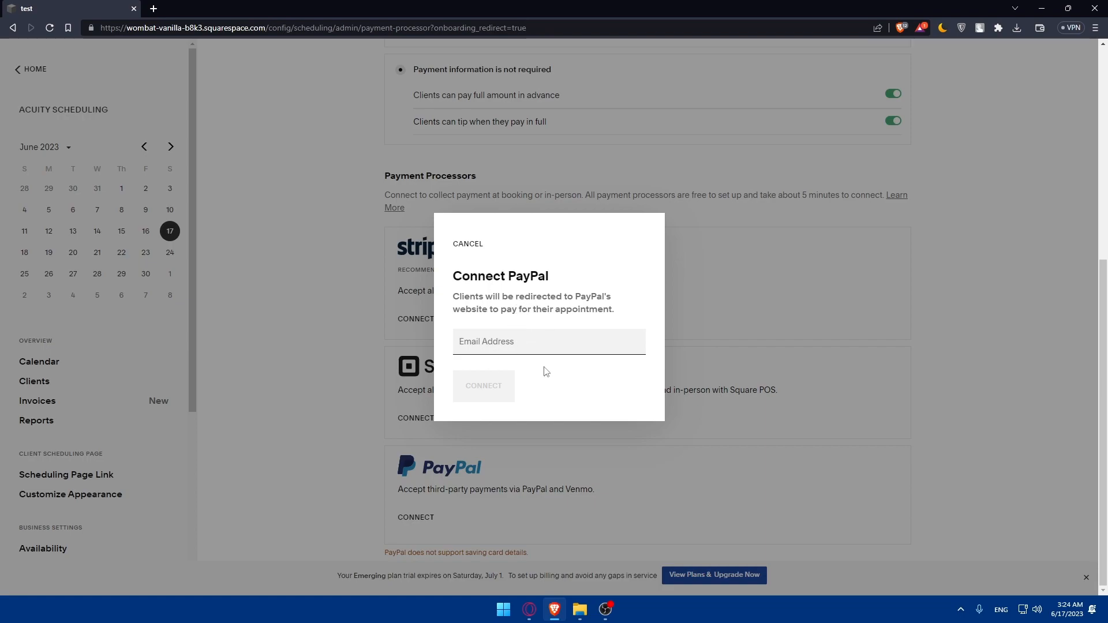
pyautogui.click(804, 424)
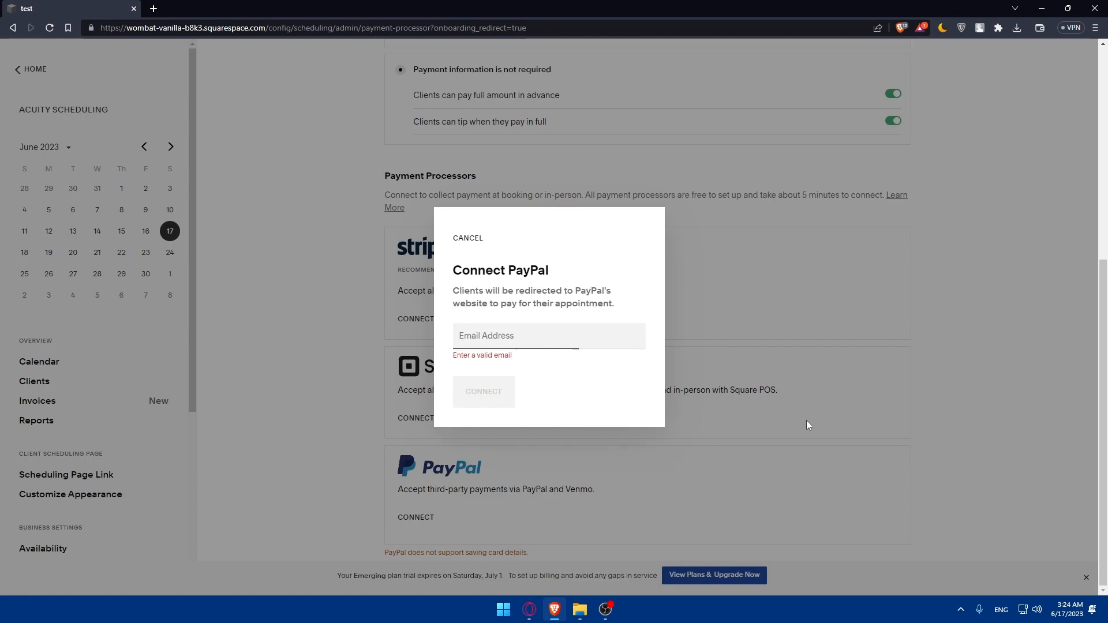
pyautogui.click(430, 420)
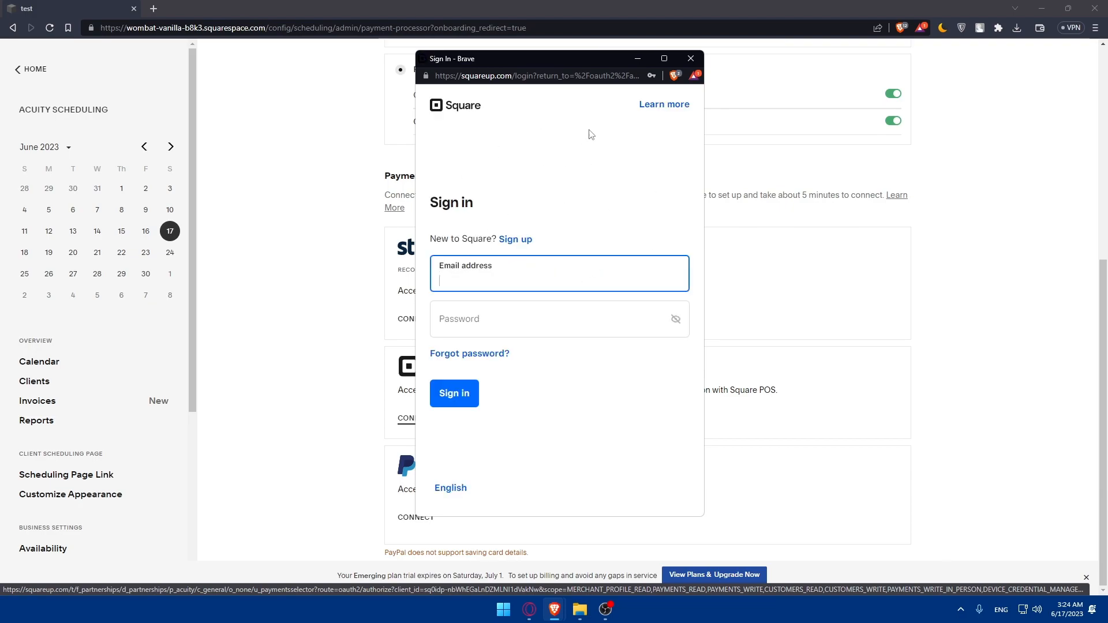
pyautogui.click(690, 58)
pyautogui.click(409, 320)
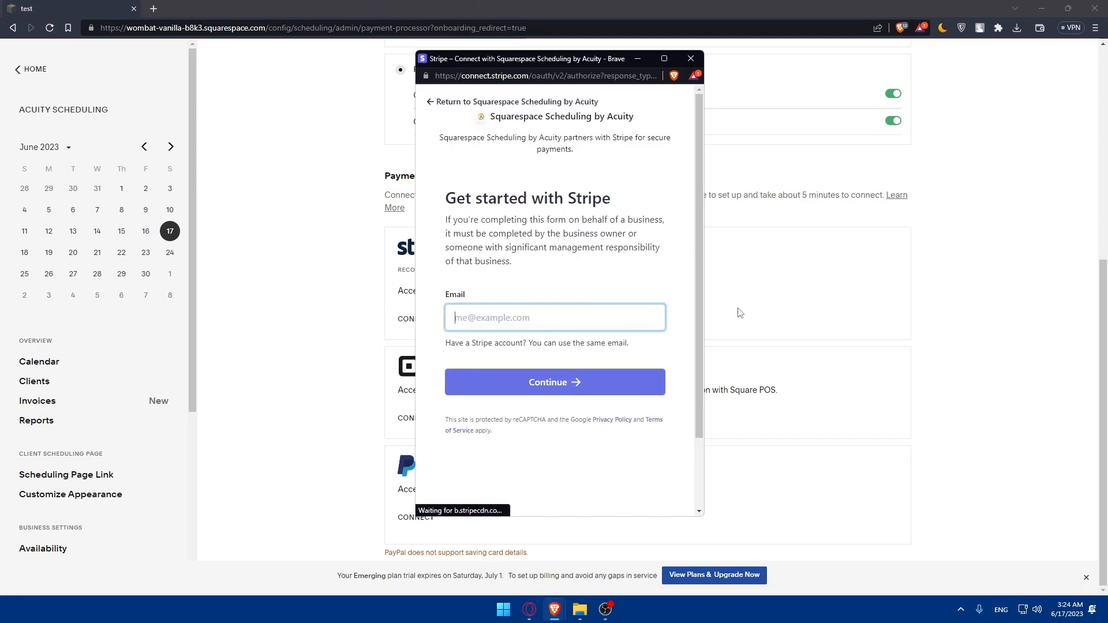
pyautogui.click(691, 59)
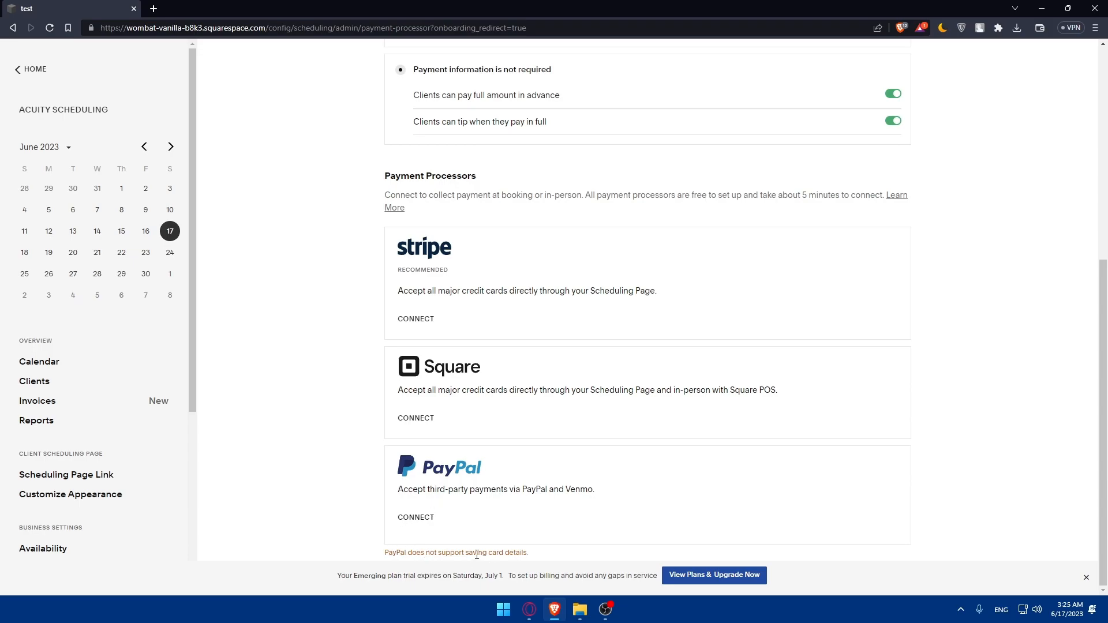
pyautogui.click(420, 522)
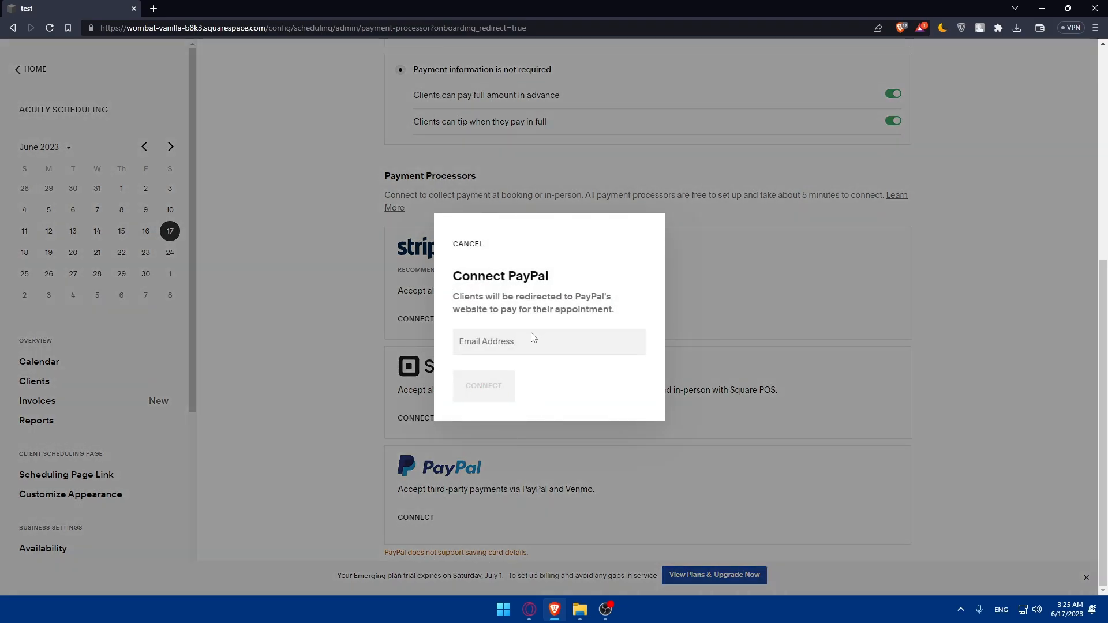
pyautogui.click(689, 342)
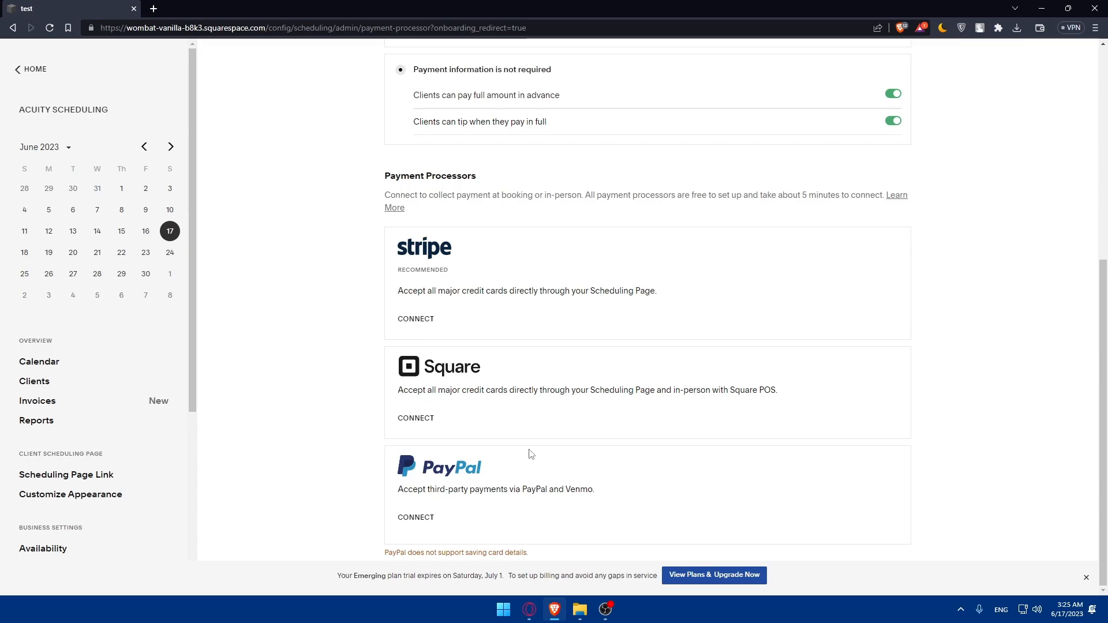
pyautogui.press('Tab')
pyautogui.moveTo(483, 577); pyautogui.dragTo(500, 576)
pyautogui.click(703, 575)
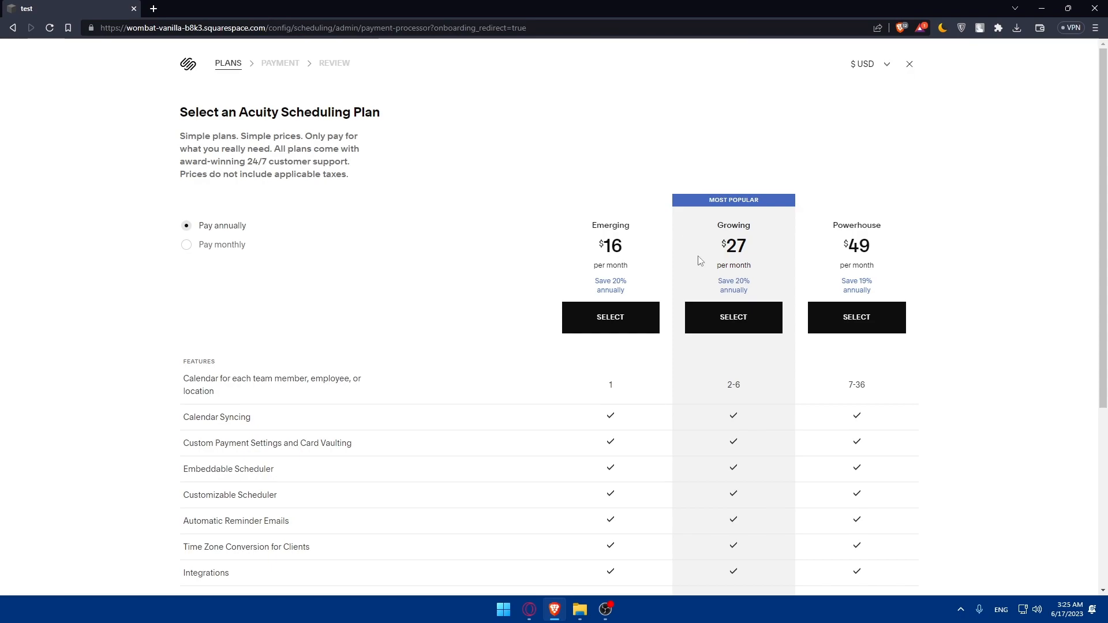
pyautogui.press('Tab')
pyautogui.click(186, 244)
pyautogui.click(187, 245)
pyautogui.click(185, 227)
pyautogui.click(192, 245)
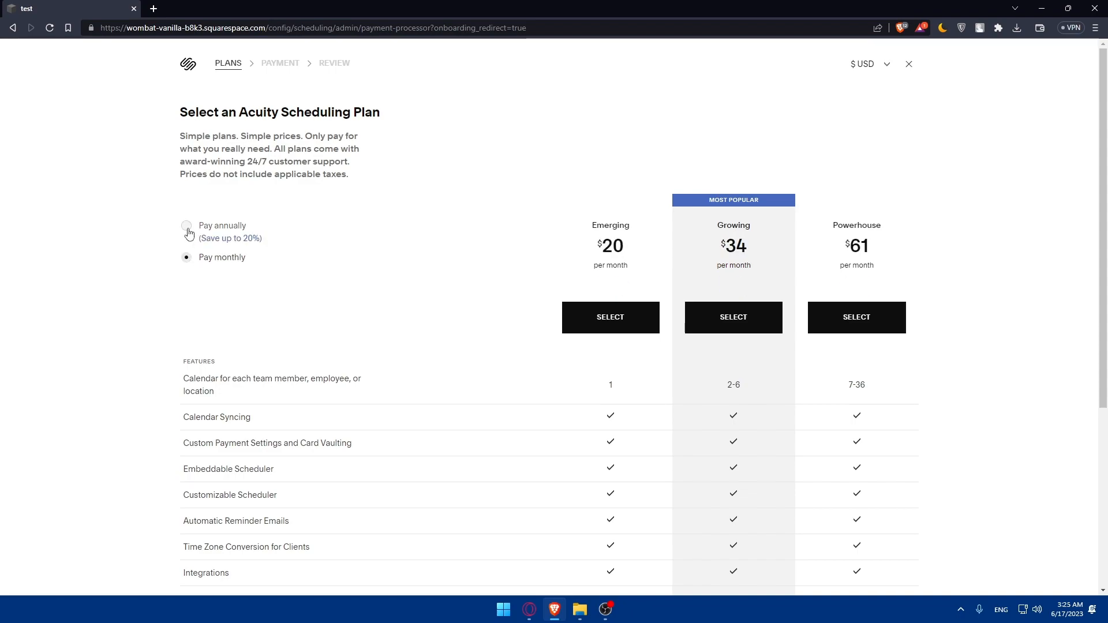
pyautogui.click(186, 228)
pyautogui.scroll(-2, 641, 290)
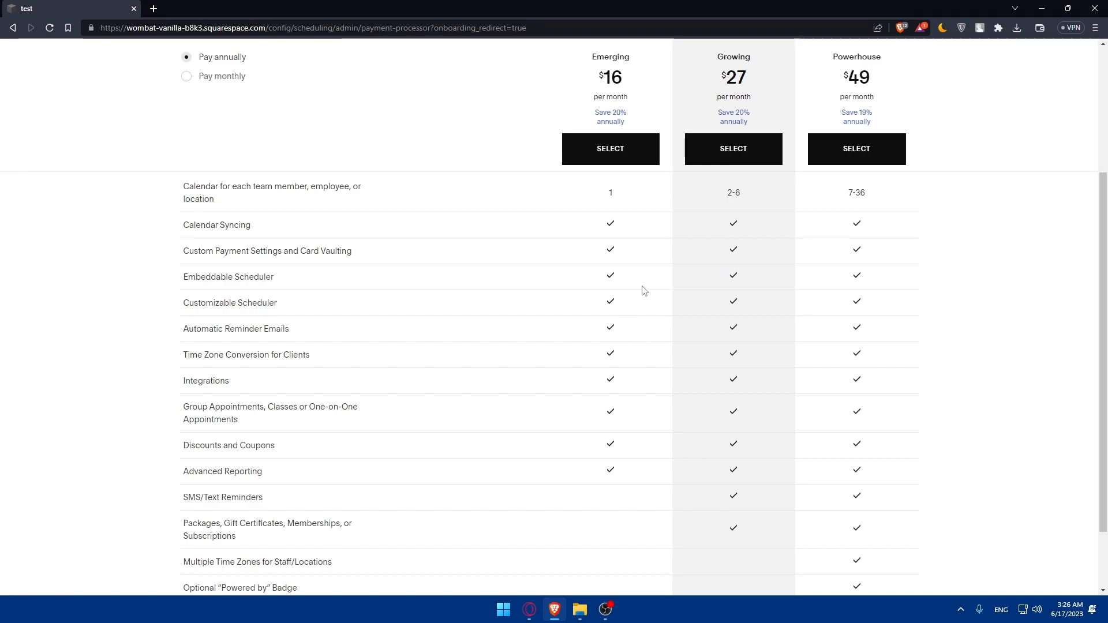
pyautogui.scroll(-1, 624, 260)
pyautogui.scroll(3, 603, 294)
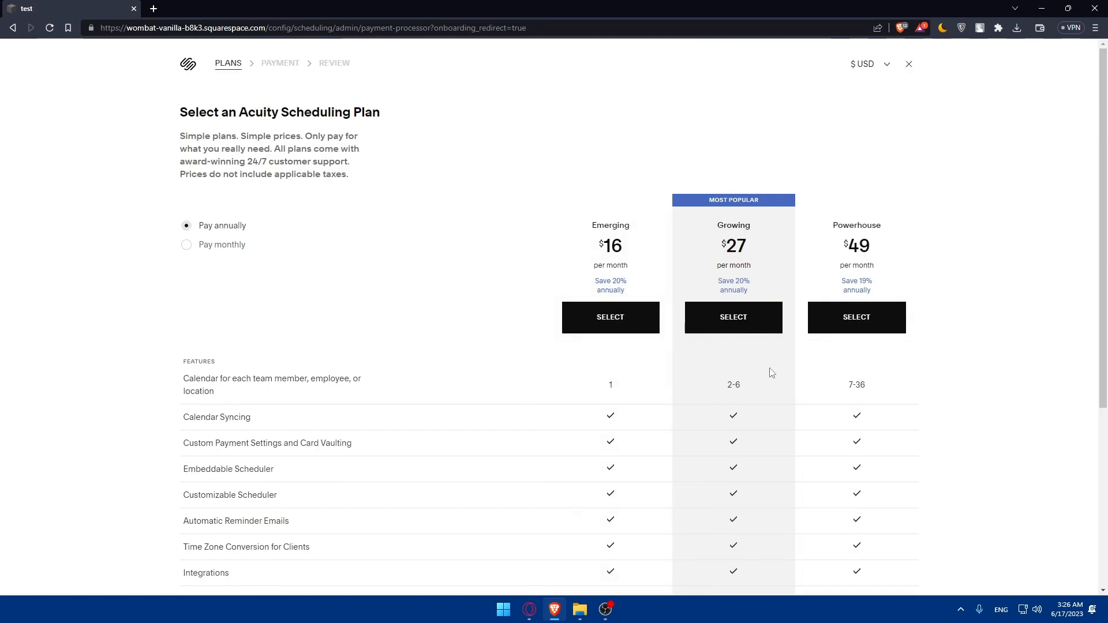
pyautogui.scroll(-1, 609, 389)
pyautogui.scroll(-2, 246, 373)
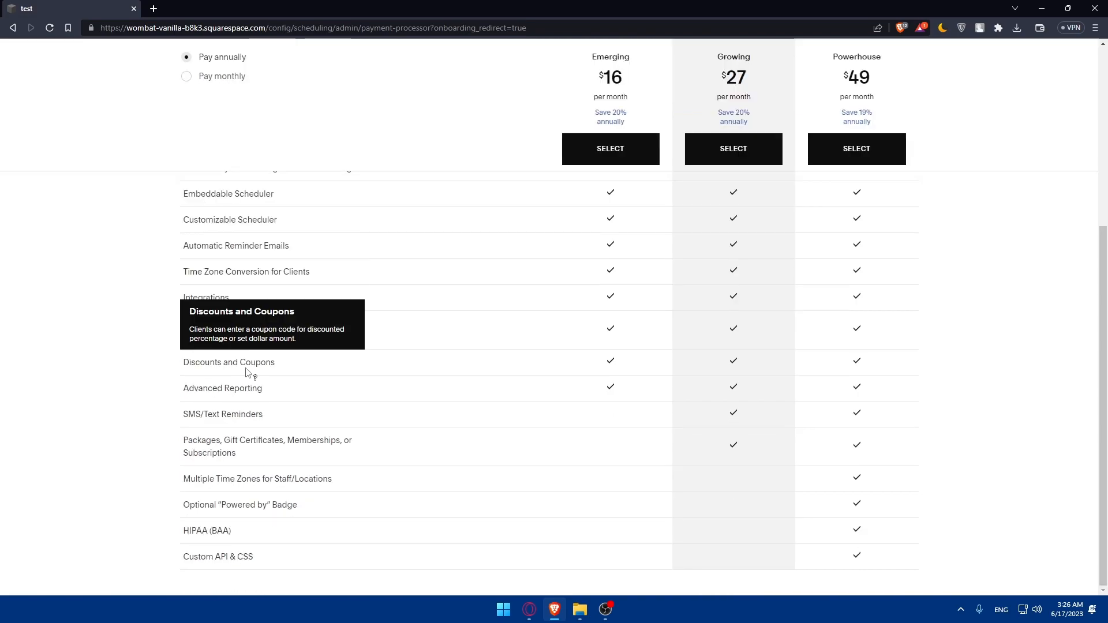
pyautogui.scroll(3, 235, 356)
pyautogui.scroll(-3, 312, 379)
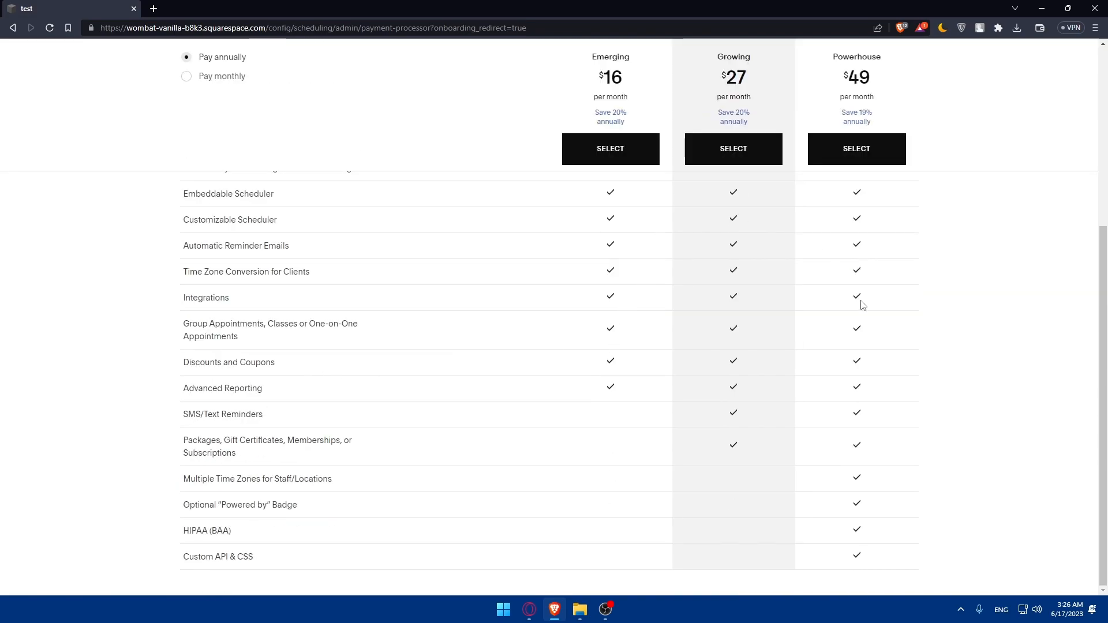
pyautogui.scroll(3, 859, 401)
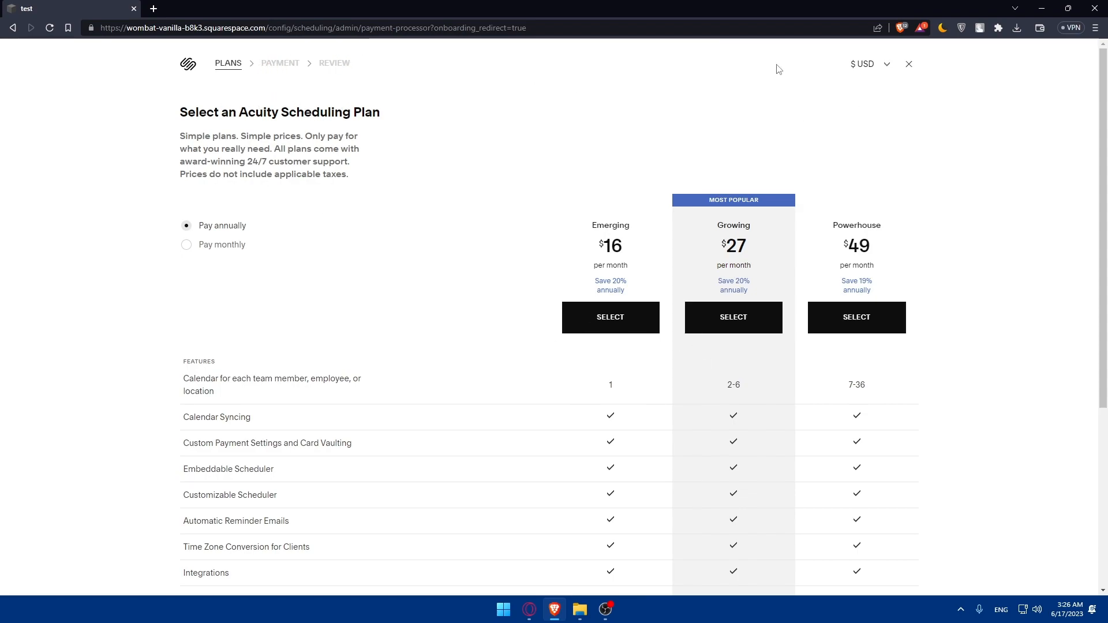
pyautogui.click(908, 64)
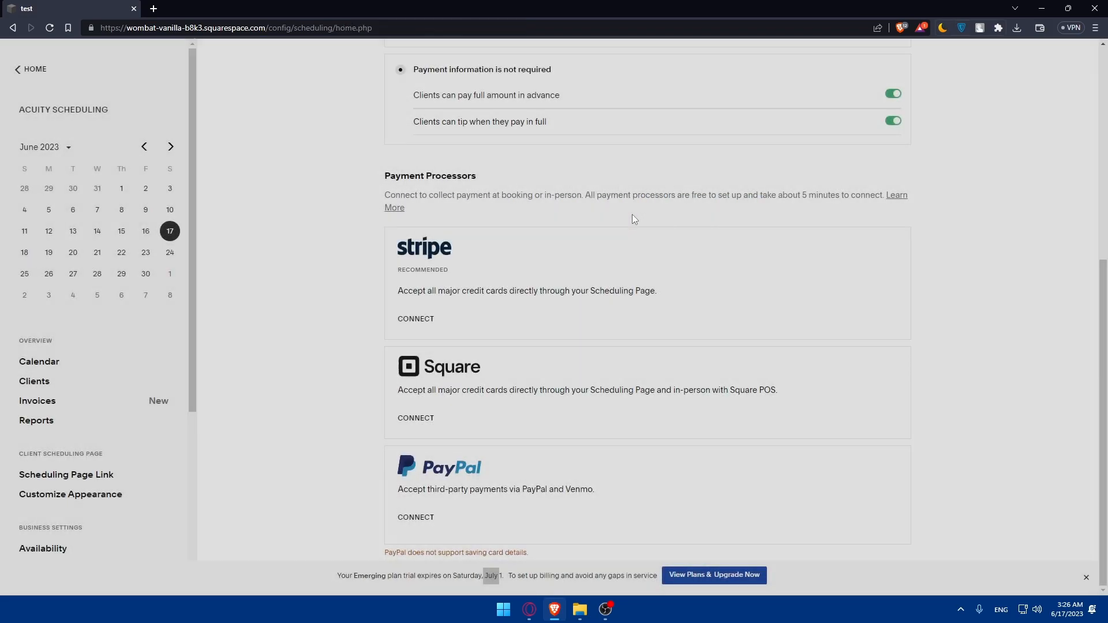
pyautogui.scroll(4, 579, 243)
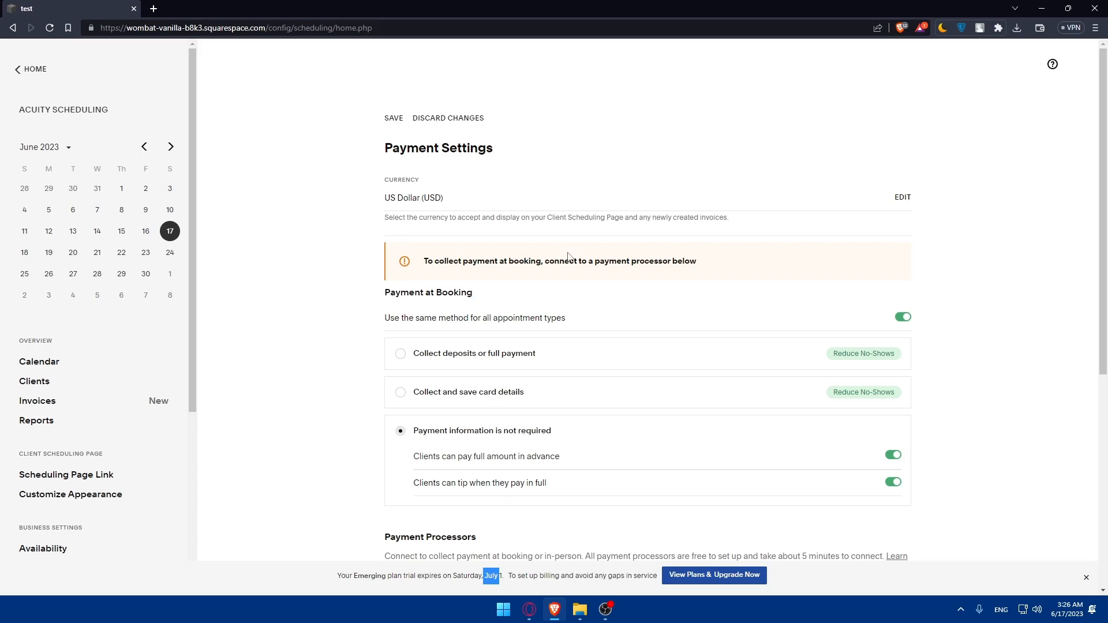
pyautogui.click(529, 609)
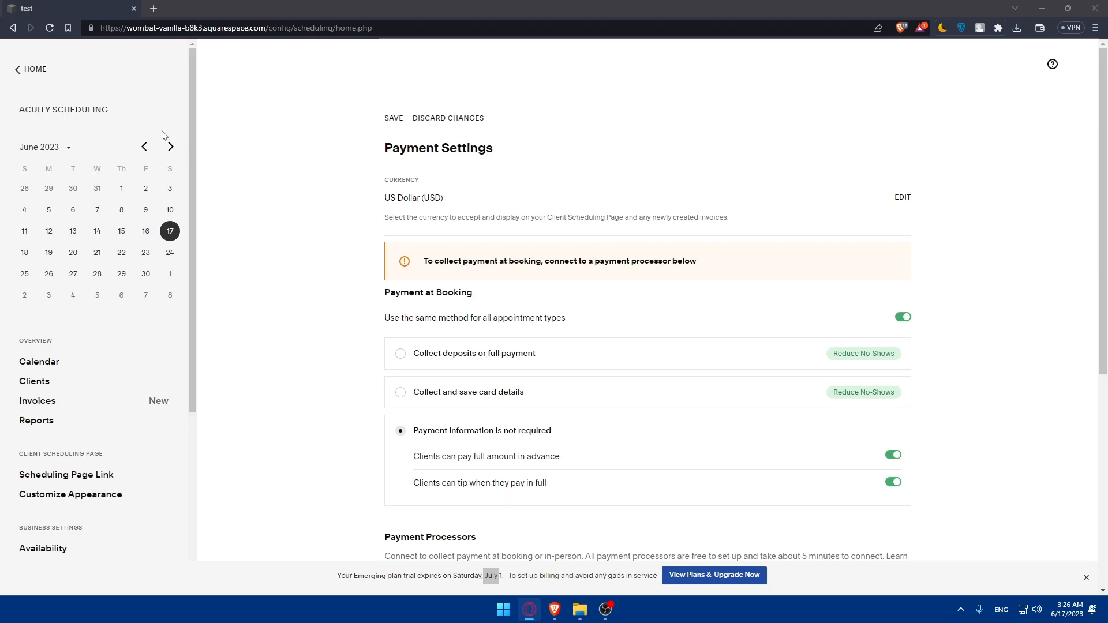
pyautogui.scroll(-2, 525, 191)
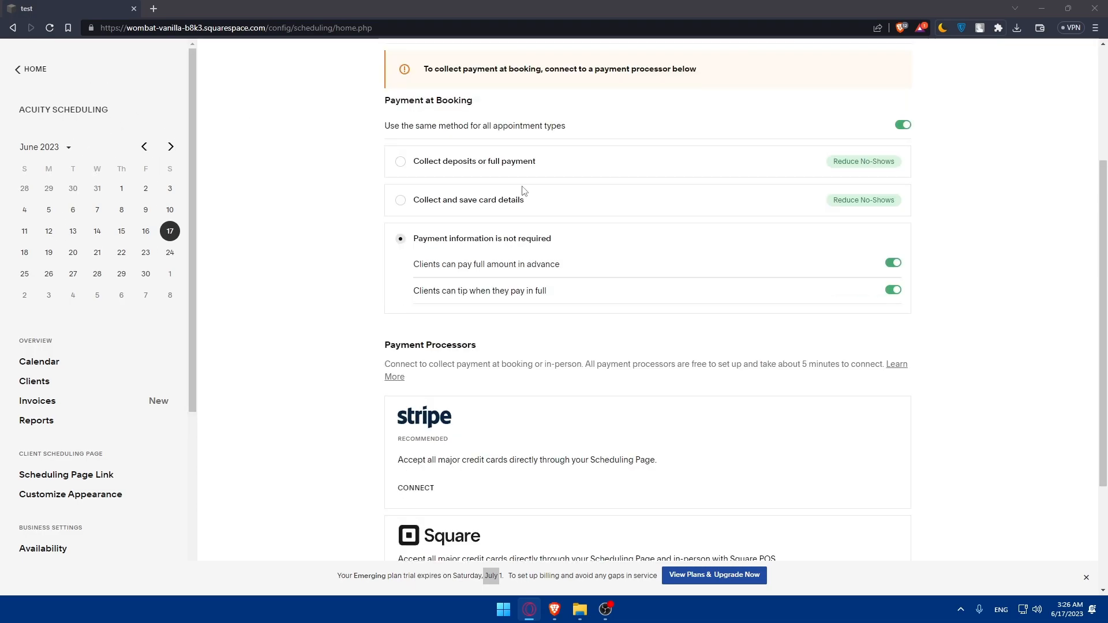
pyautogui.scroll(-2, 523, 191)
pyautogui.scroll(4, 580, 153)
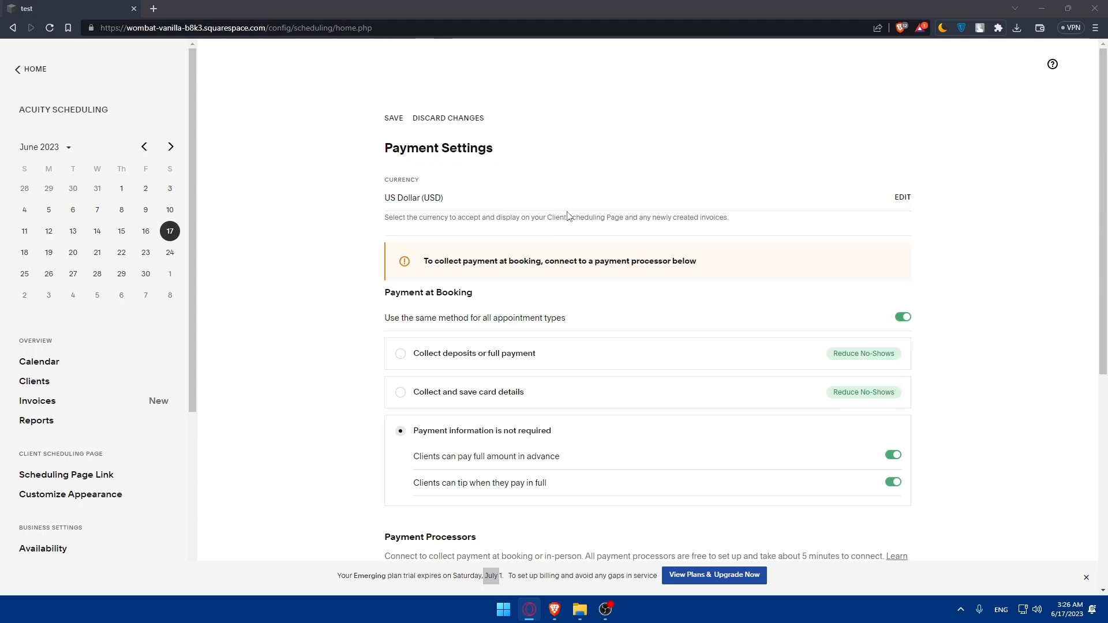